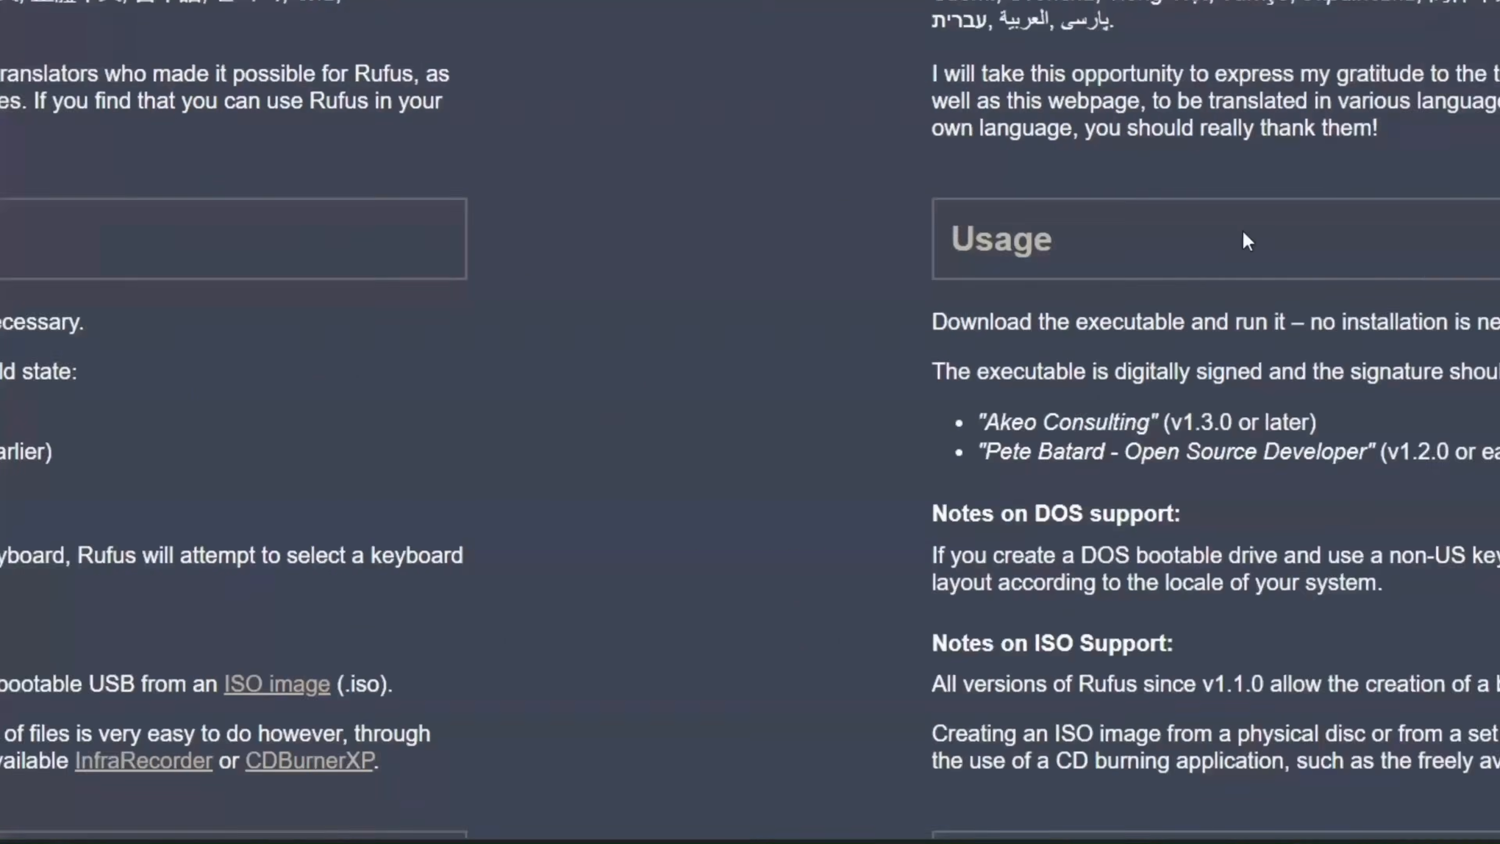
Examine the Rufus version 4.14 changelog, including the Quality of Life, silent installation and dialog tooltip entries.
{"action": "scroll", "coordinate": [492, 235], "scroll_direction": "down", "scroll_amount": 5}
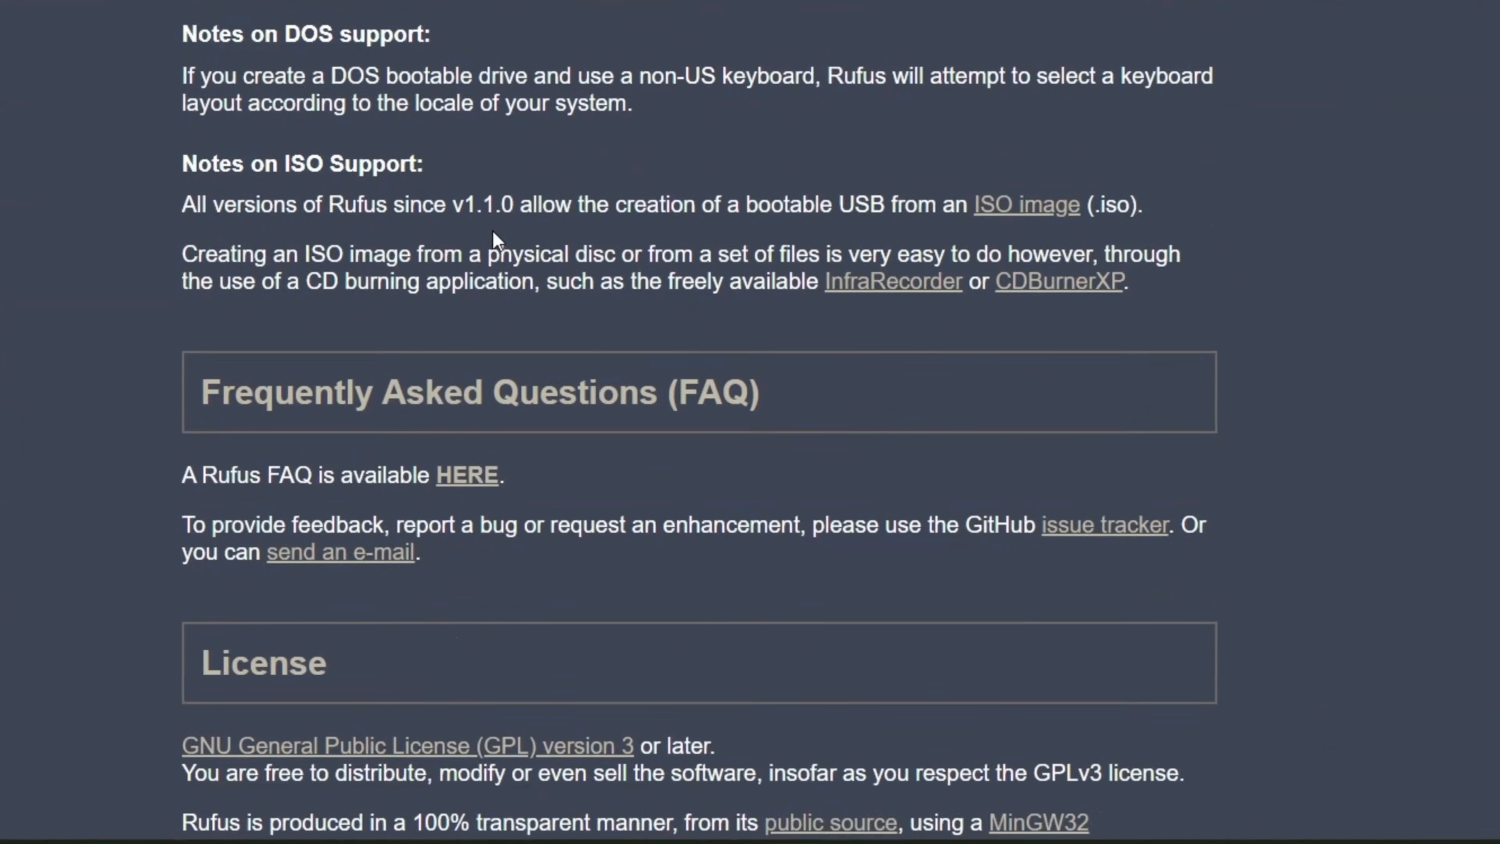
{"action": "scroll", "coordinate": [496, 240], "scroll_direction": "down", "scroll_amount": 10}
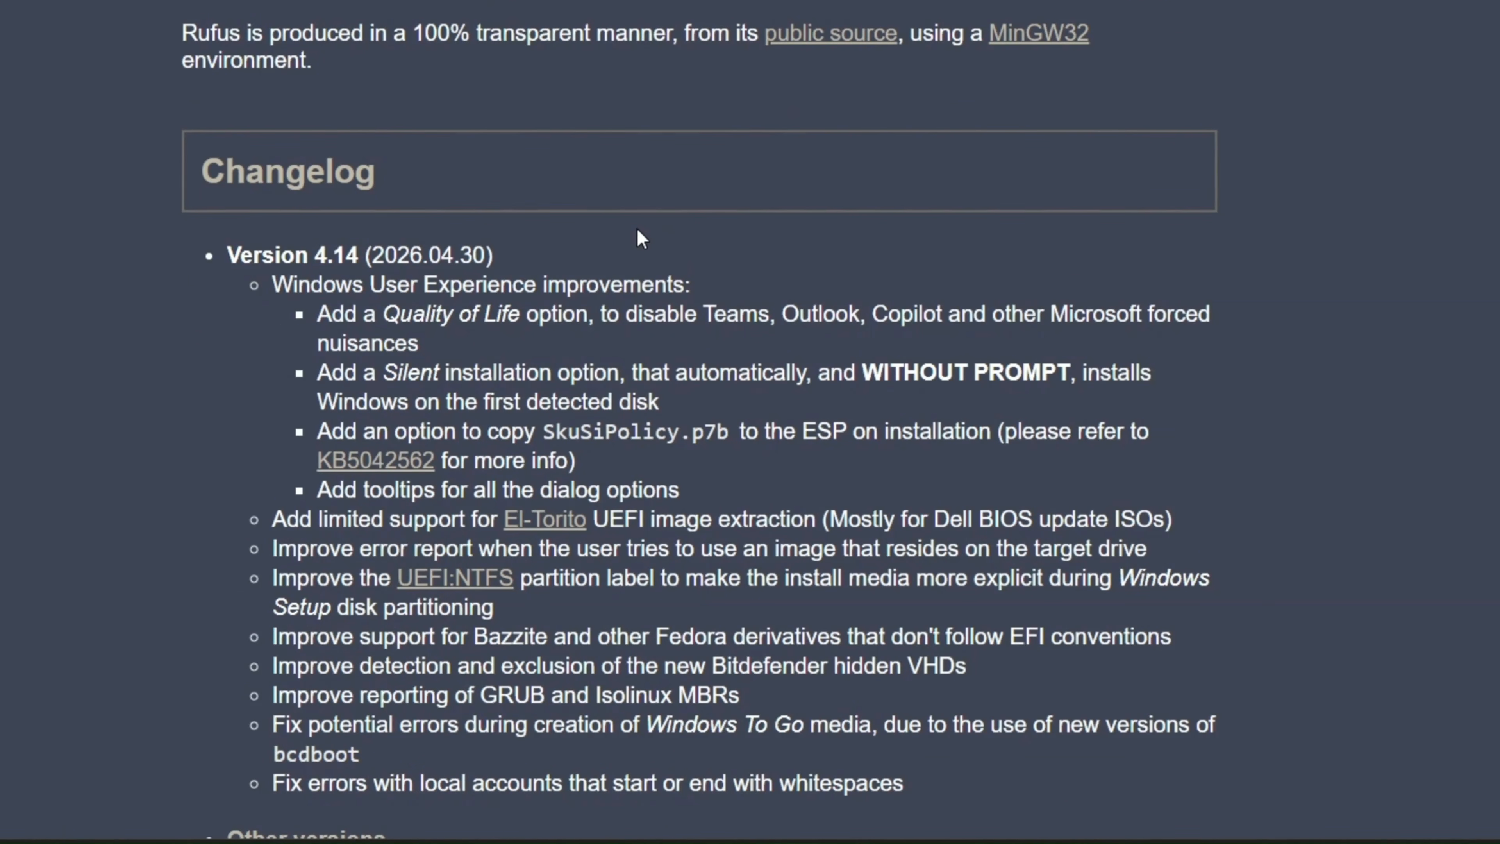
{"action": "scroll", "coordinate": [638, 229], "scroll_direction": "down", "scroll_amount": 2}
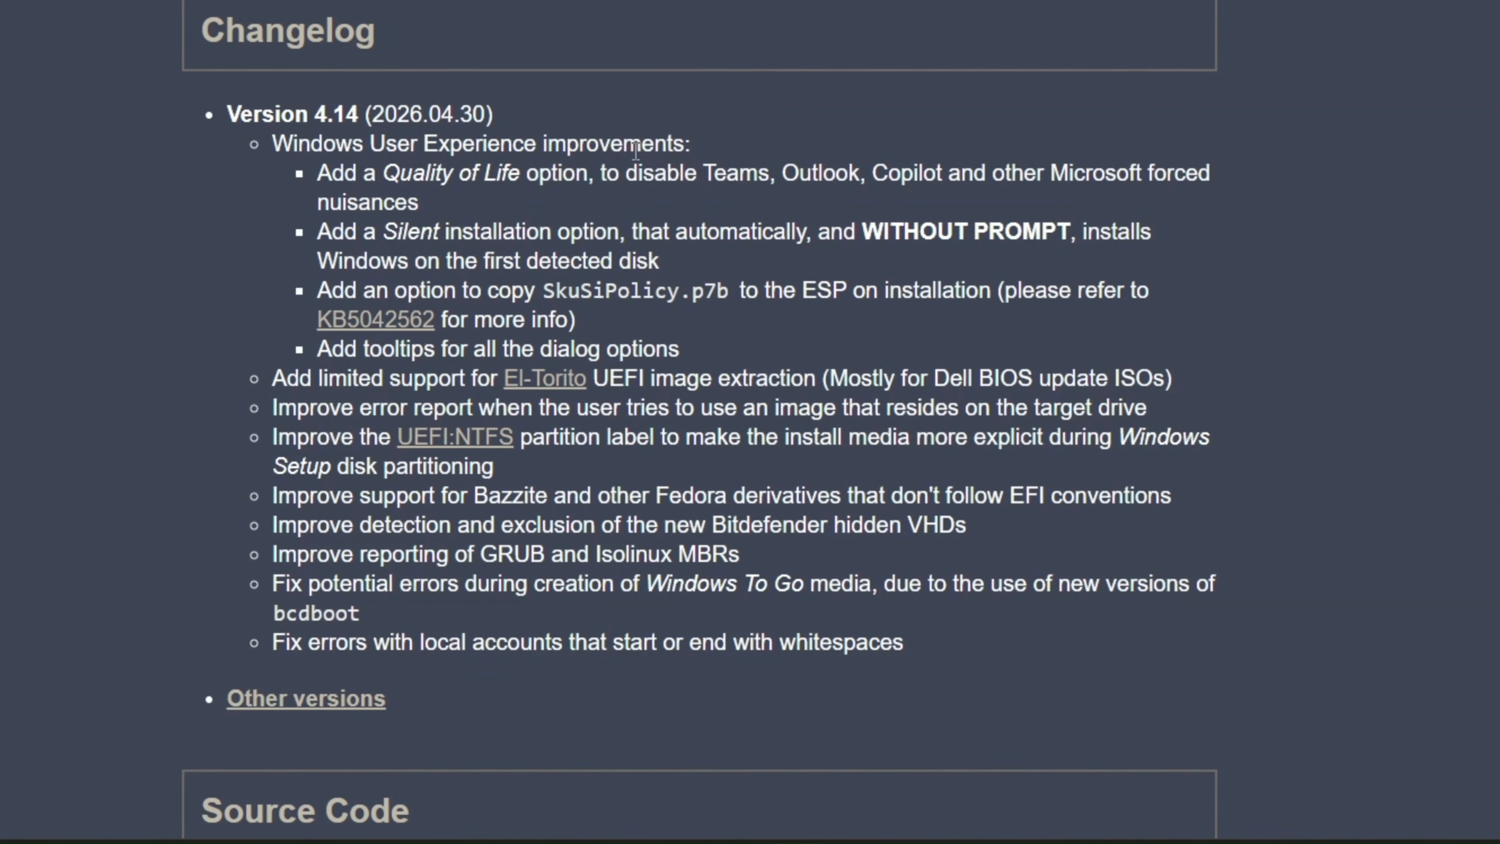
{"action": "left_click_drag", "start_coordinate": [433, 204], "coordinate": [346, 186]}
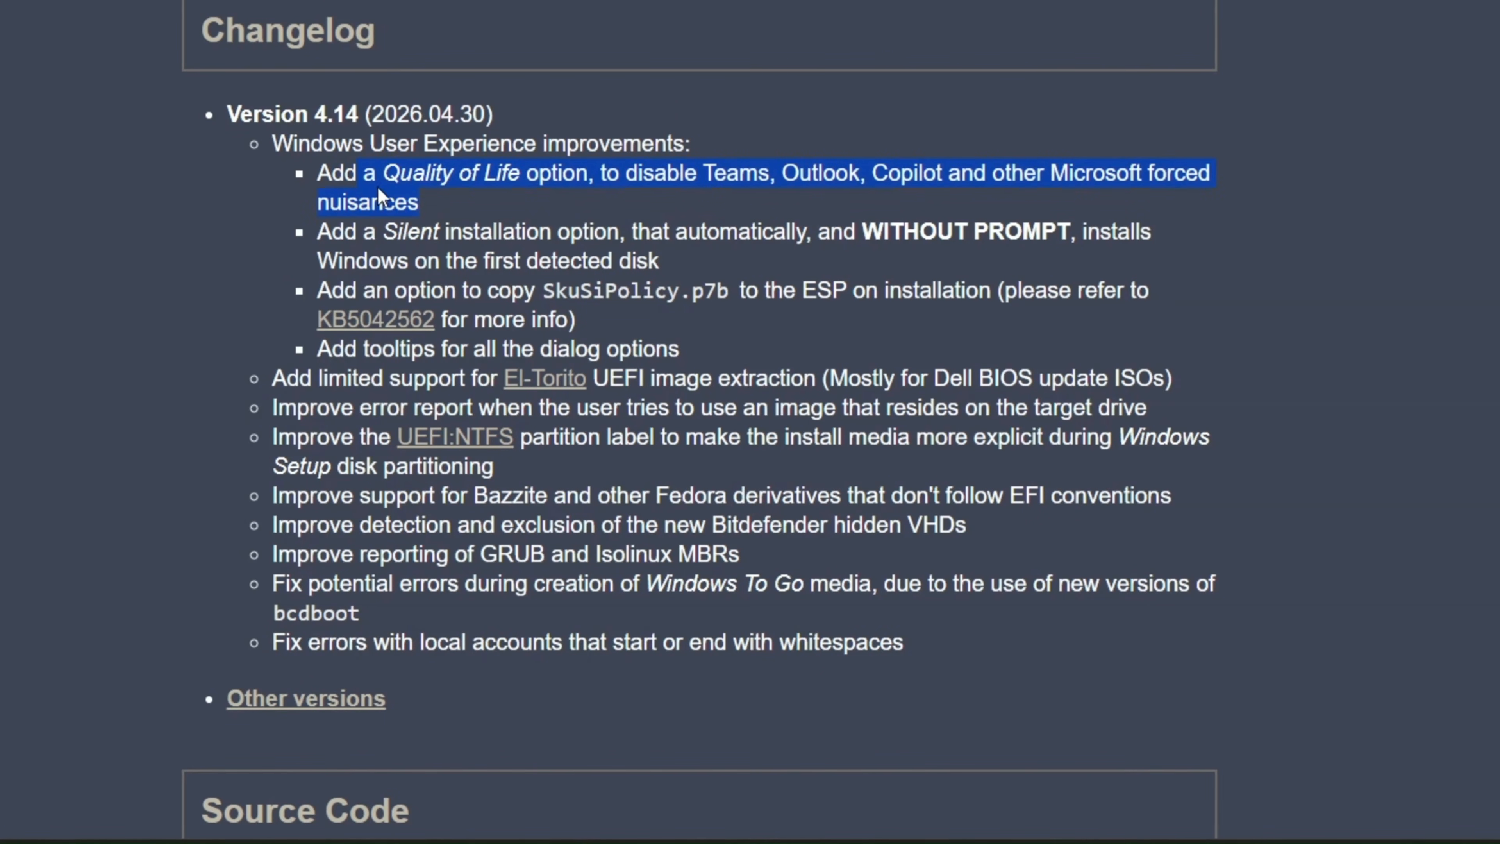
{"action": "left_click", "coordinate": [483, 198]}
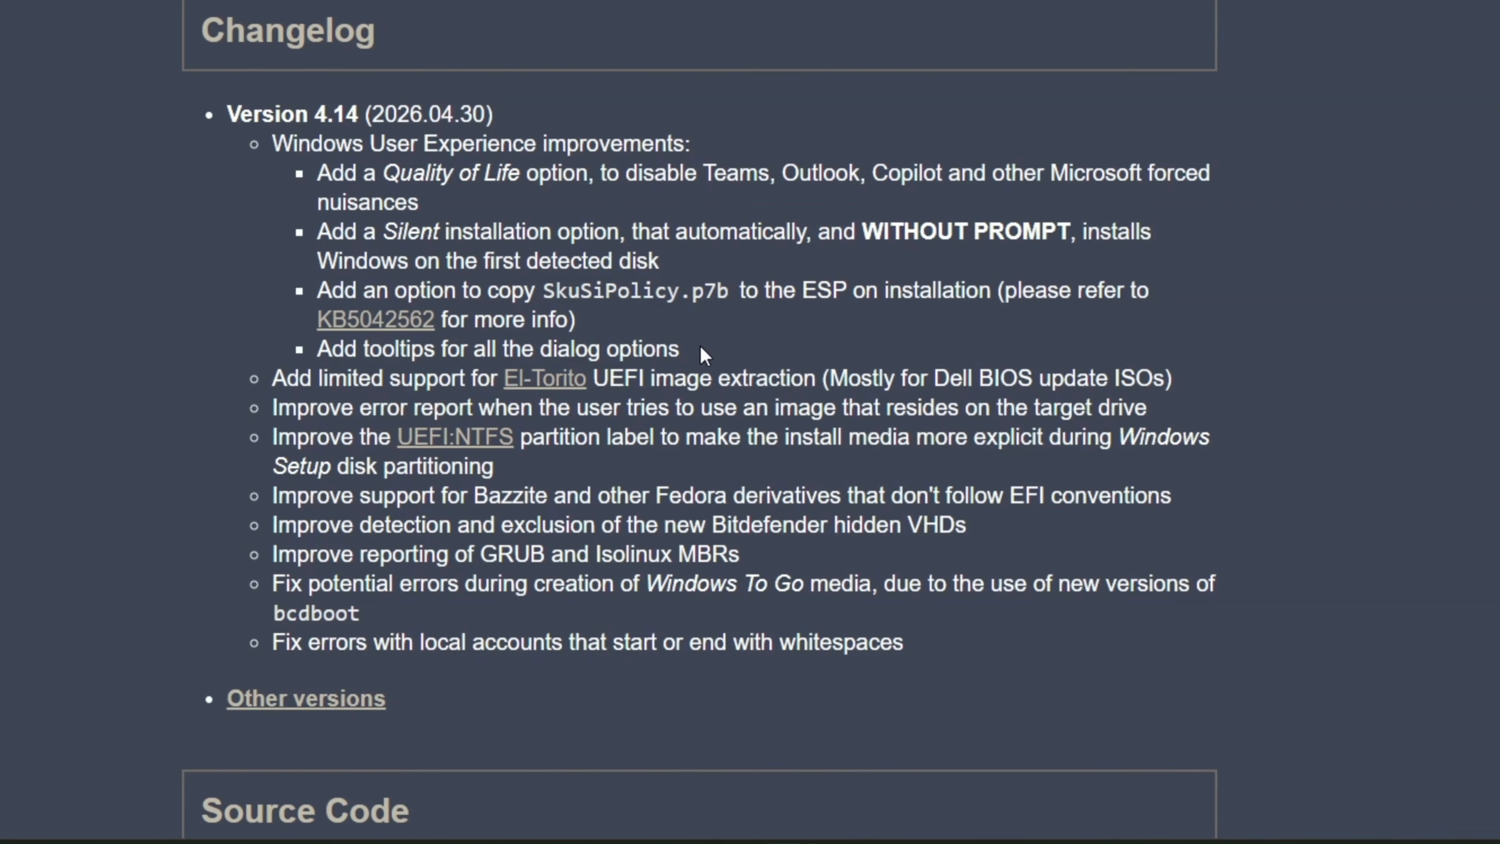
{"action": "left_click_drag", "start_coordinate": [699, 347], "coordinate": [318, 349]}
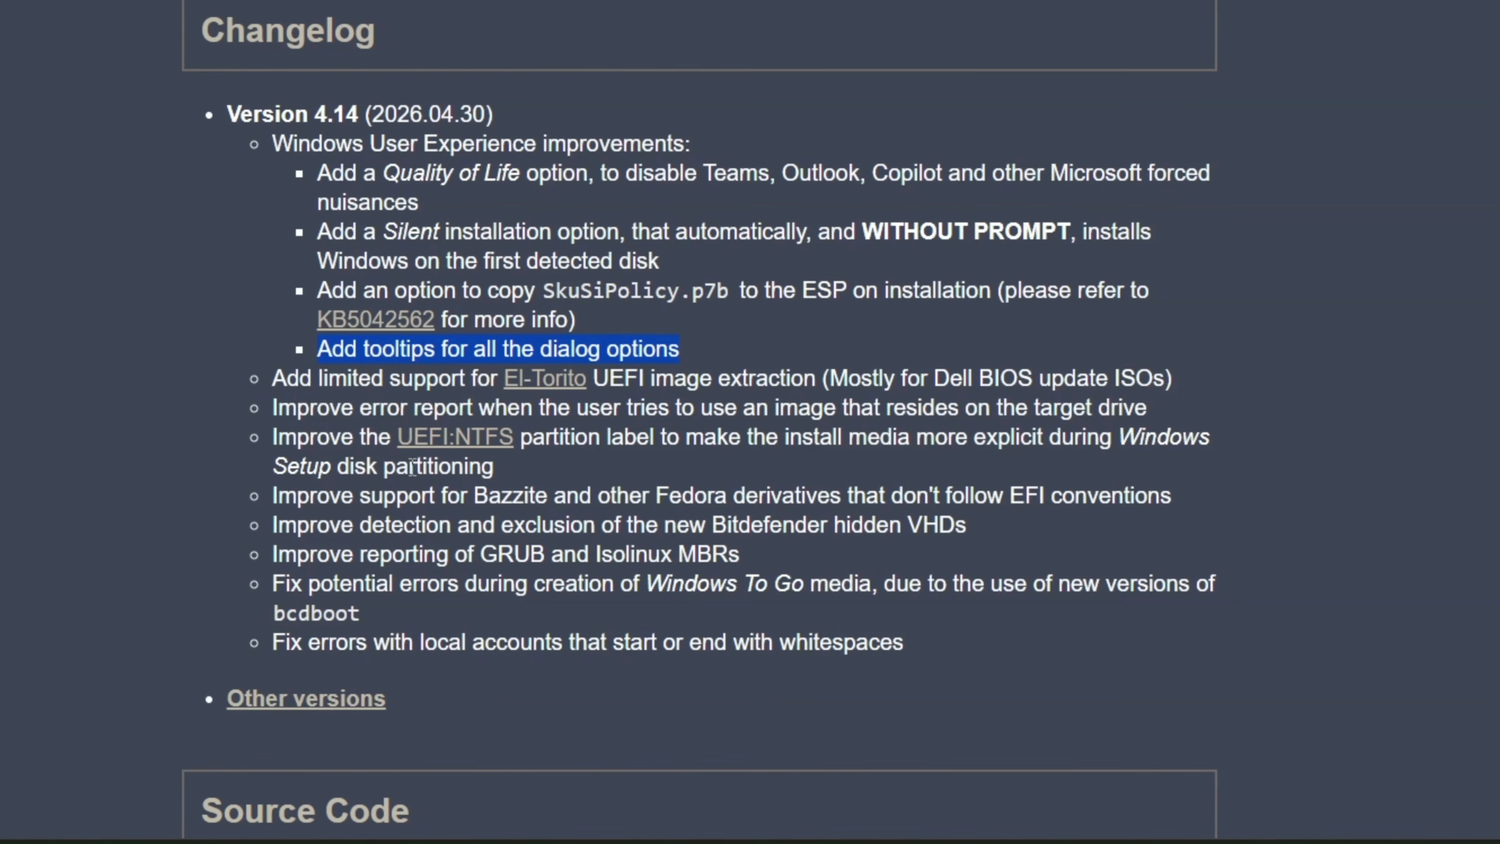
{"action": "scroll", "coordinate": [420, 467], "scroll_direction": "down", "scroll_amount": 2}
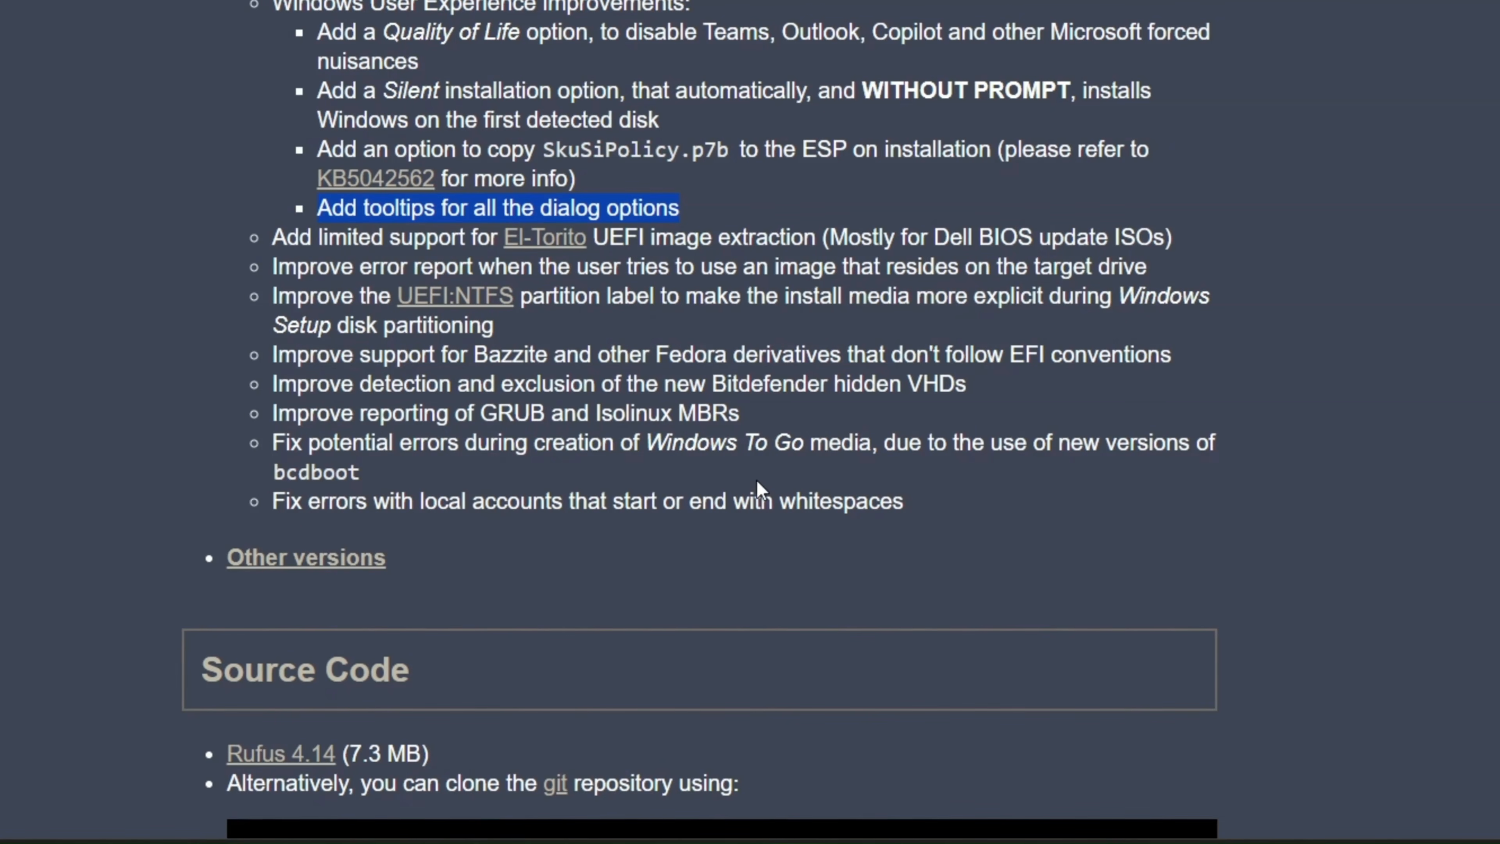
{"action": "scroll", "coordinate": [757, 480], "scroll_direction": "up", "scroll_amount": 15}
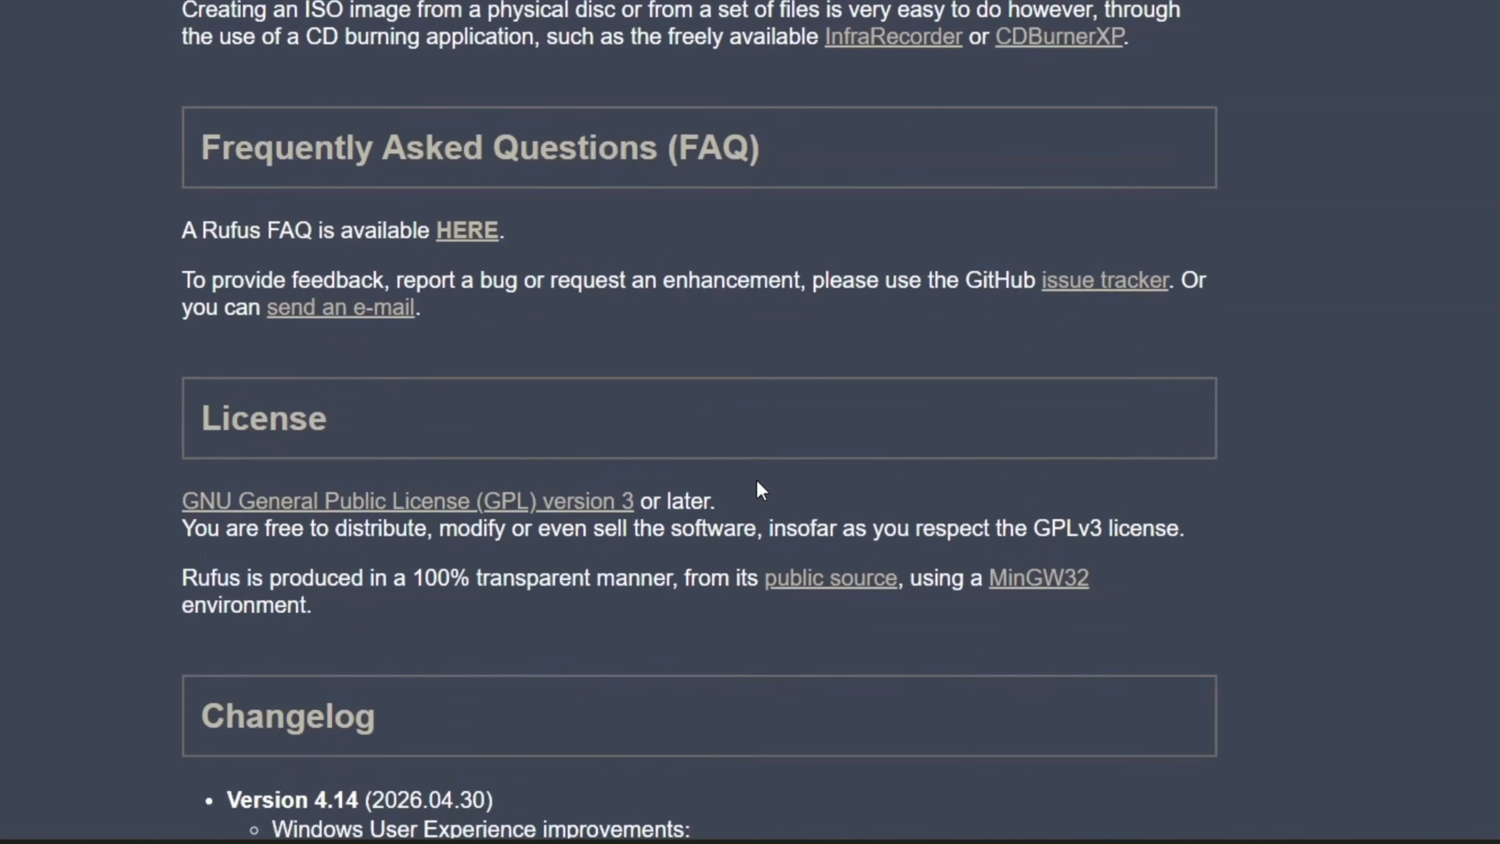
{"action": "scroll", "coordinate": [757, 481], "scroll_direction": "up", "scroll_amount": 10}
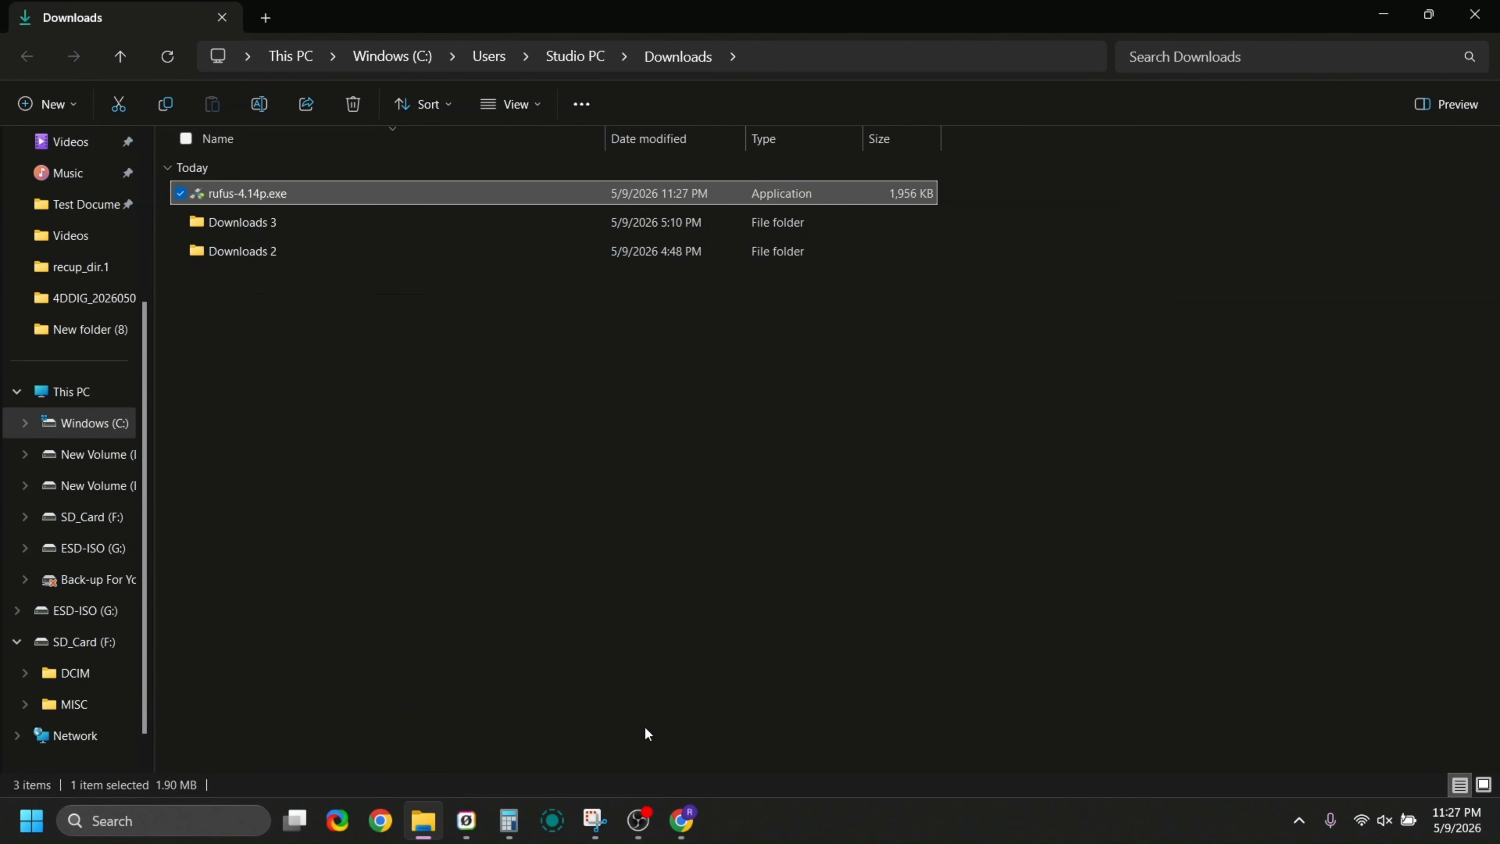
Switch to Chrome, search Google for "download windows 11" and open Microsoft's Download Windows 11 page.
{"action": "left_click", "coordinate": [685, 828]}
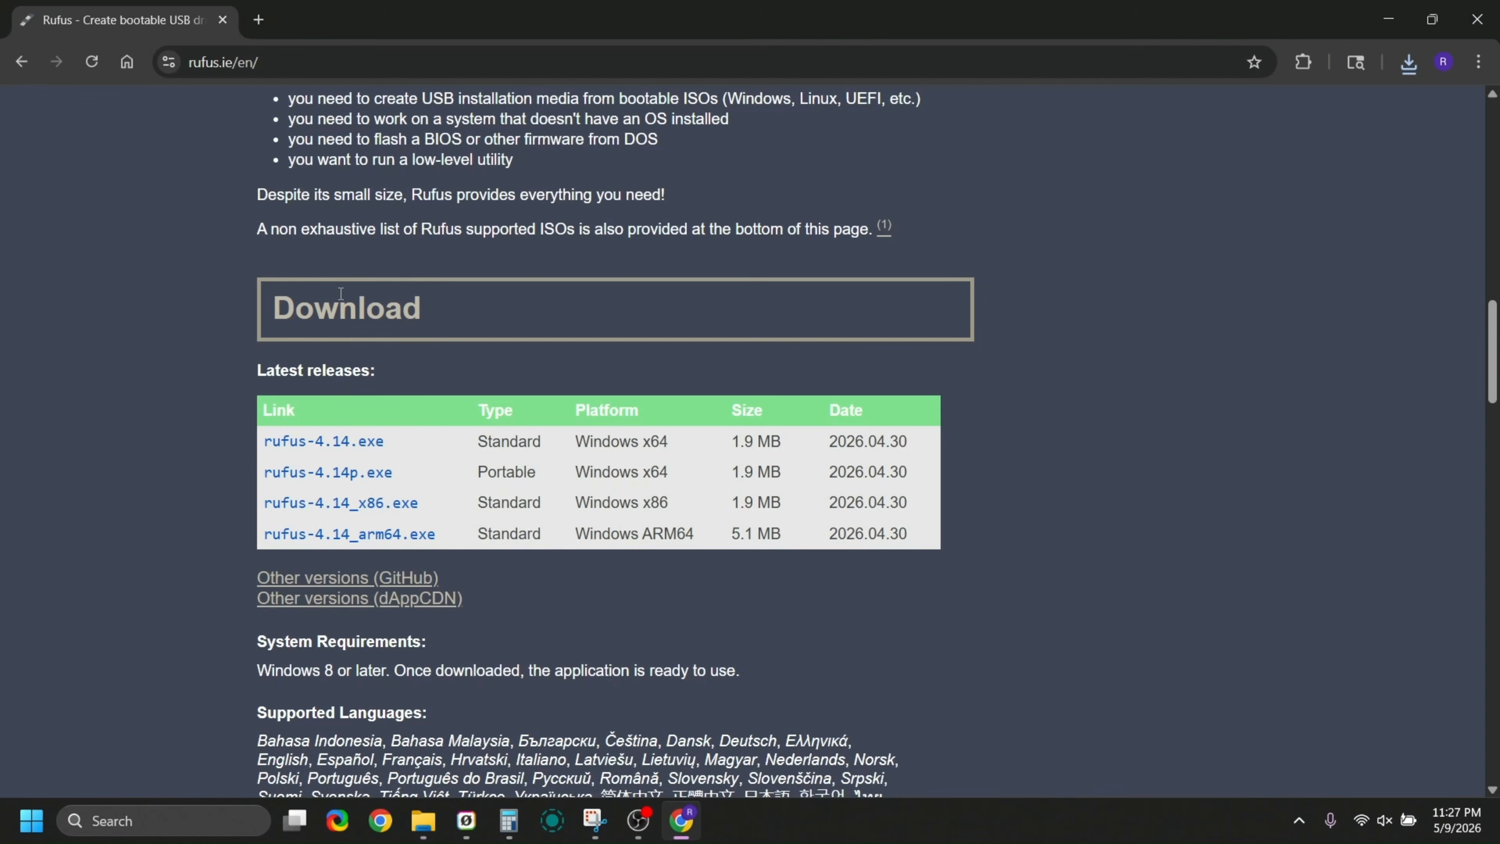
{"action": "left_click", "coordinate": [142, 66]}
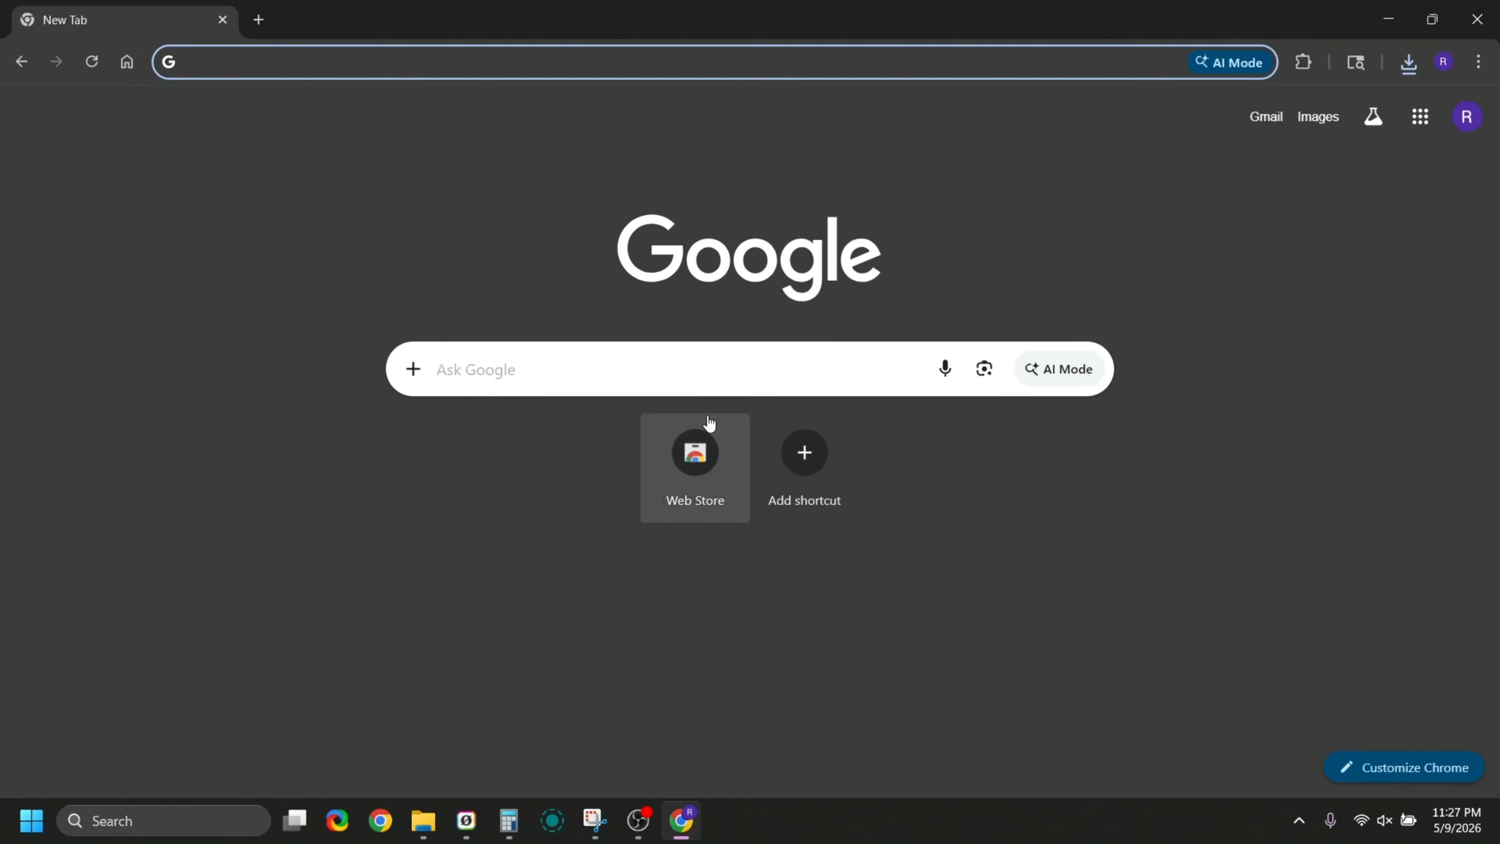
{"action": "left_click", "coordinate": [728, 369]}
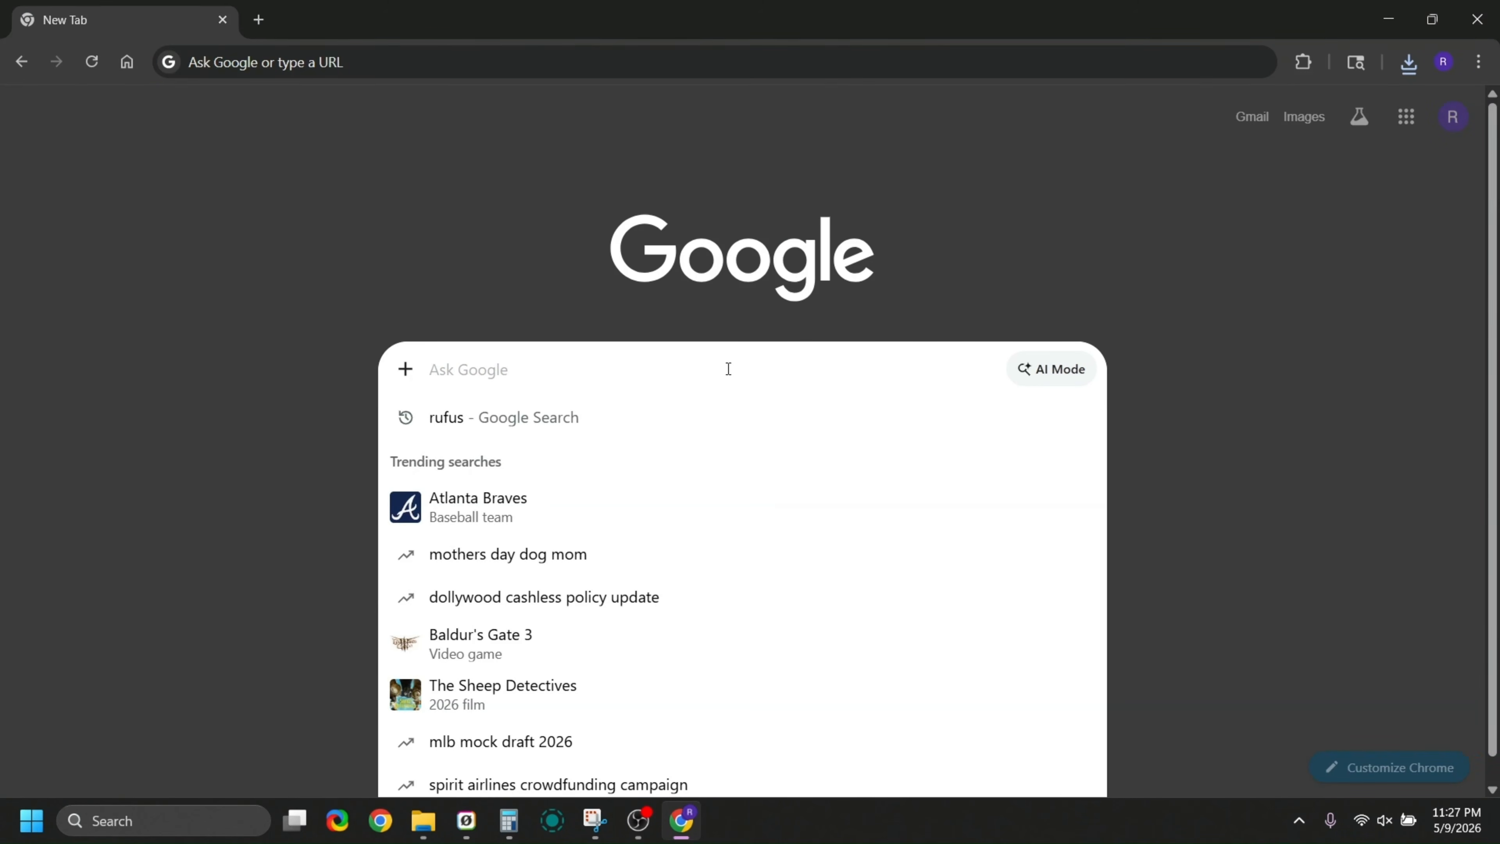
{"action": "type", "text": "download windows 11"}
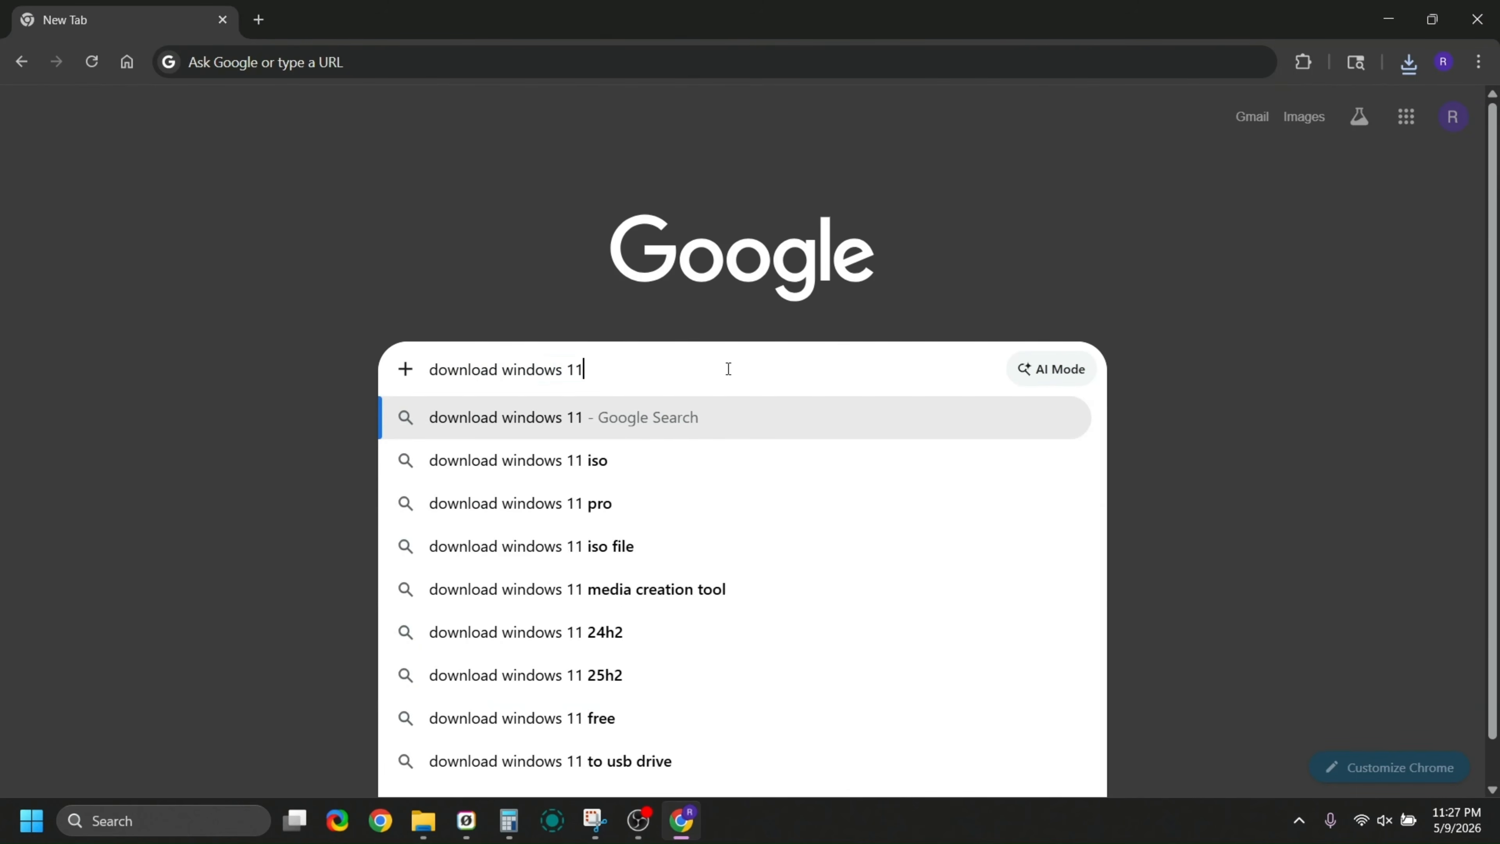
{"action": "key", "text": "Return"}
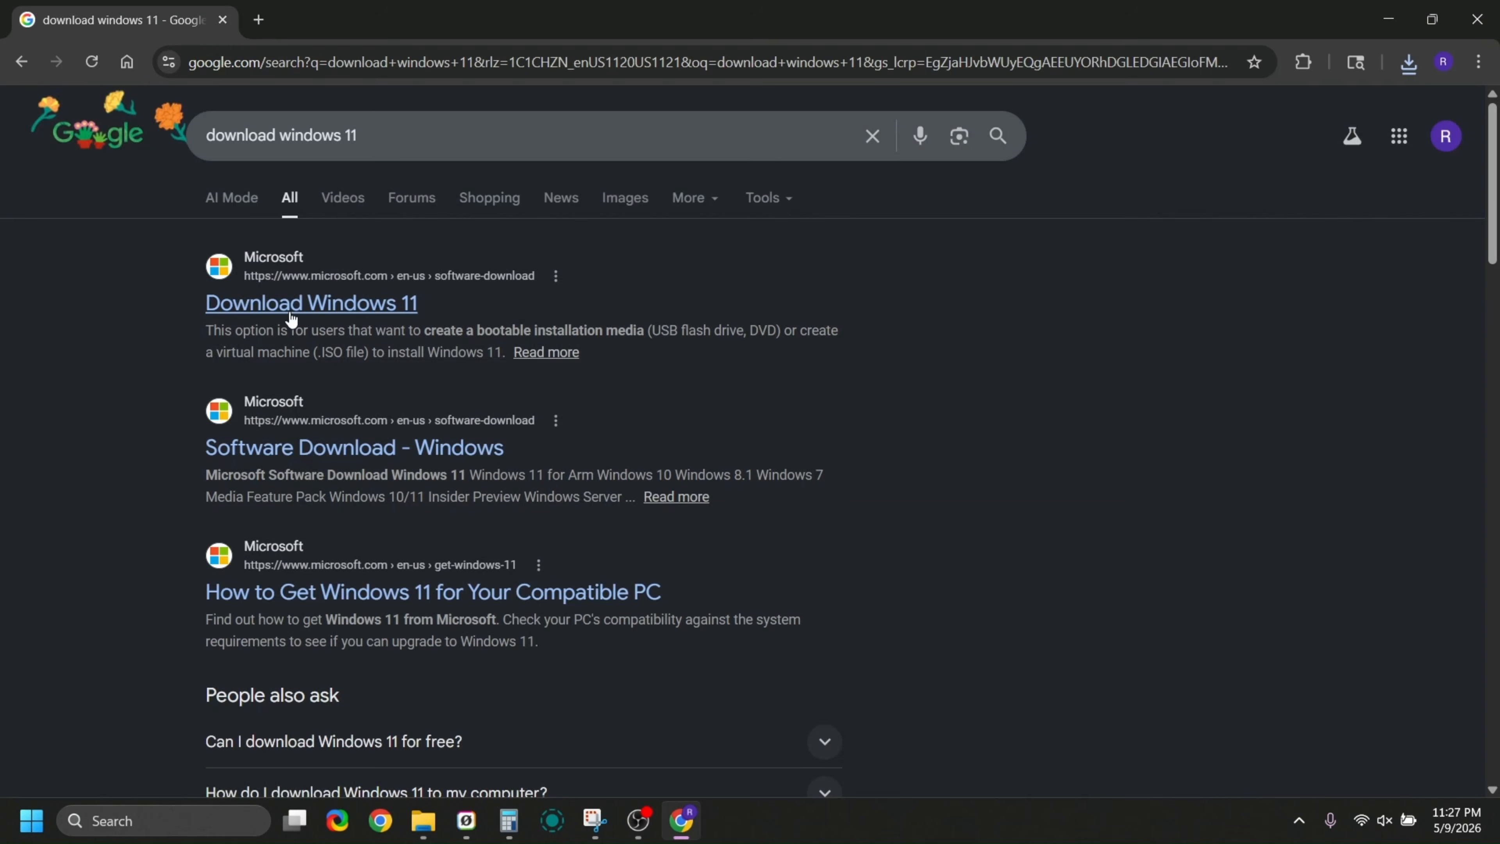
{"action": "left_click", "coordinate": [290, 308]}
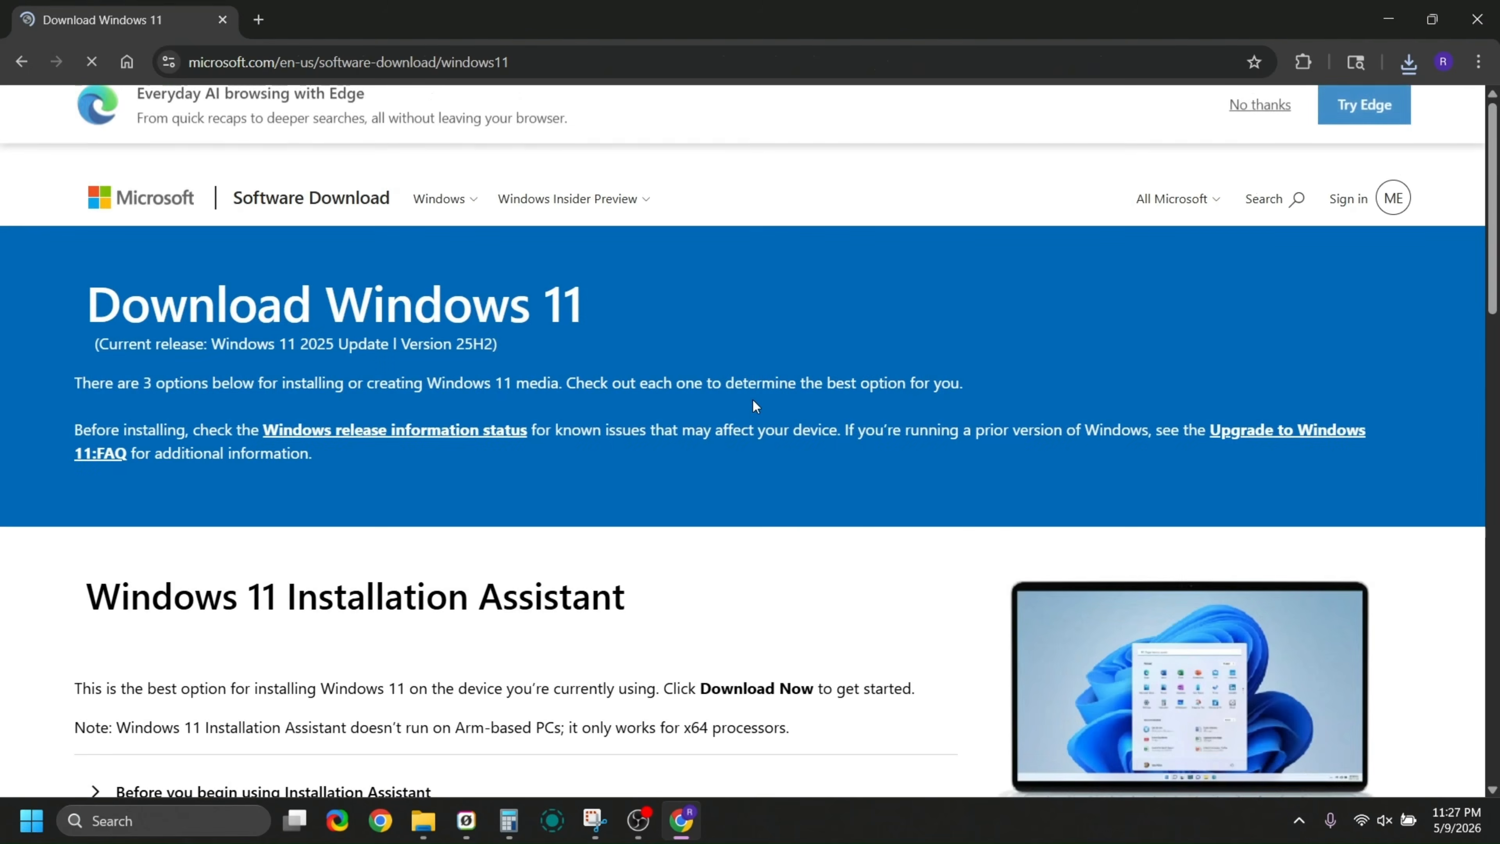
Download the Windows 11 media creation tool and run MediaCreationTool.exe from the Downloads folder.
{"action": "scroll", "coordinate": [753, 399], "scroll_direction": "down", "scroll_amount": 8}
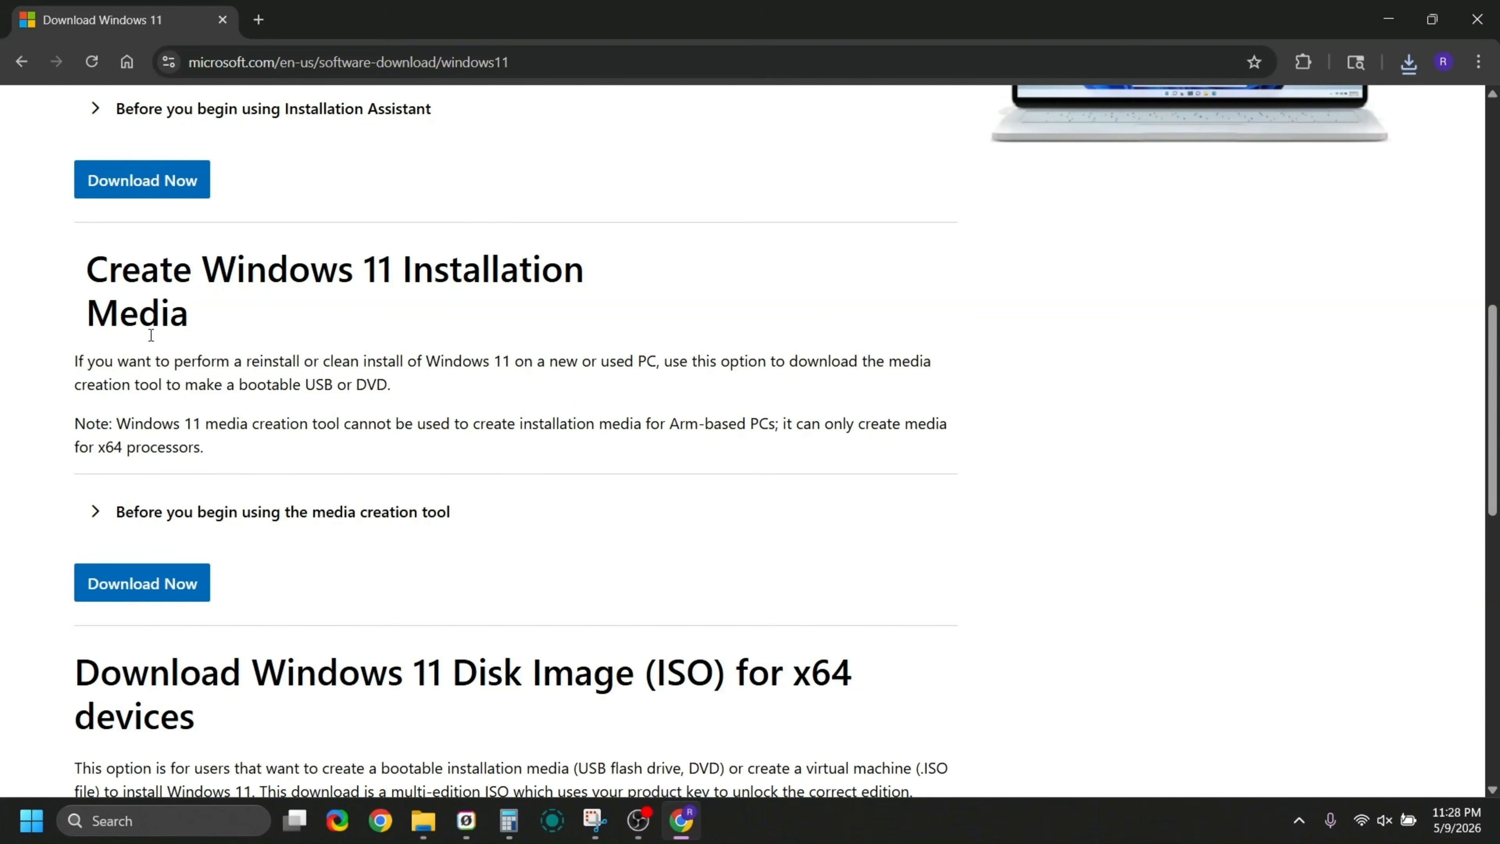
{"action": "left_click", "coordinate": [155, 587]}
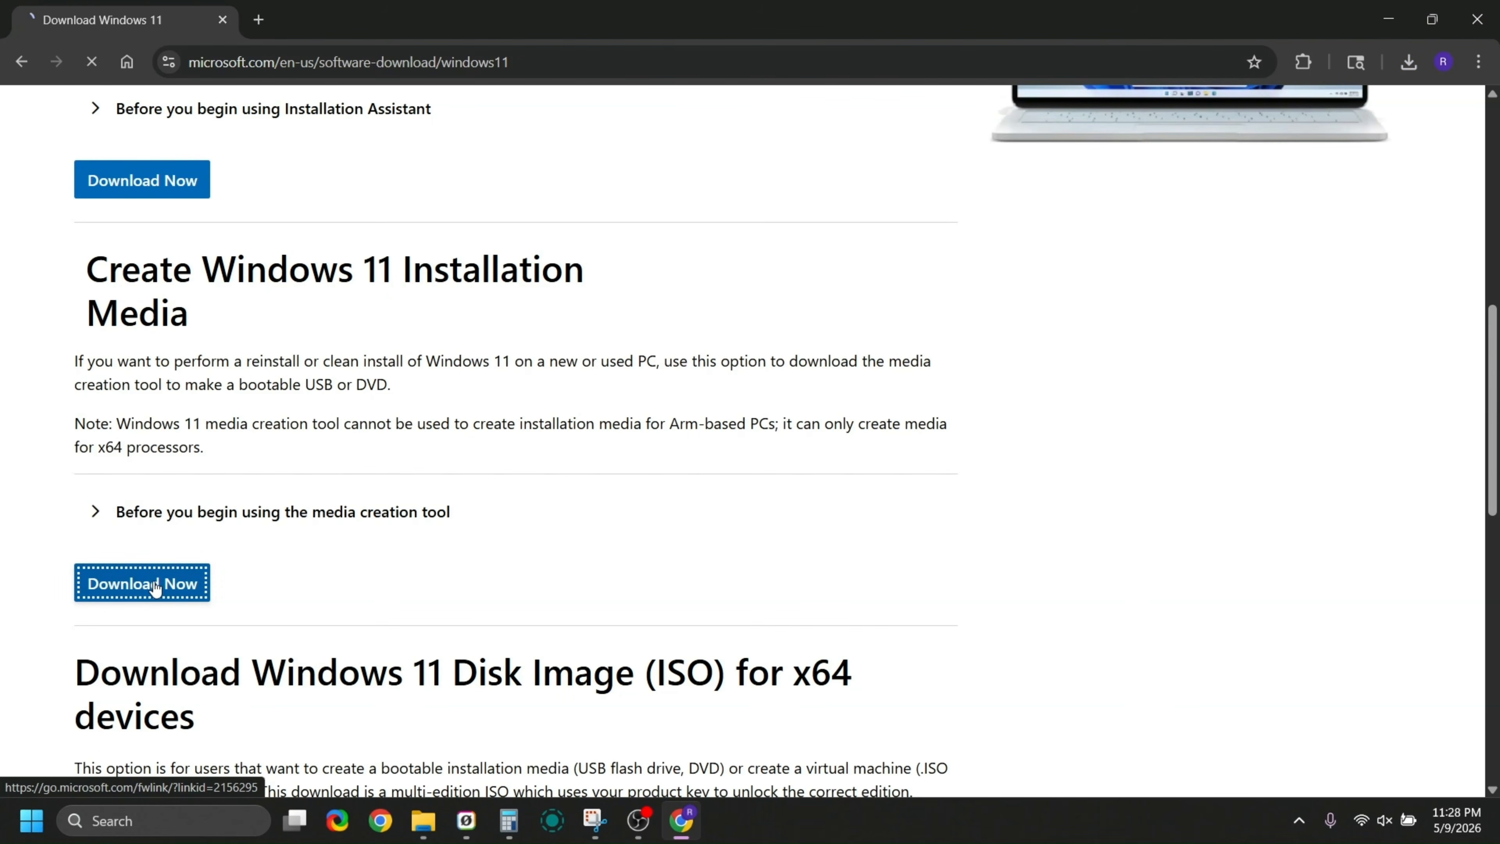
{"action": "left_click", "coordinate": [1357, 108]}
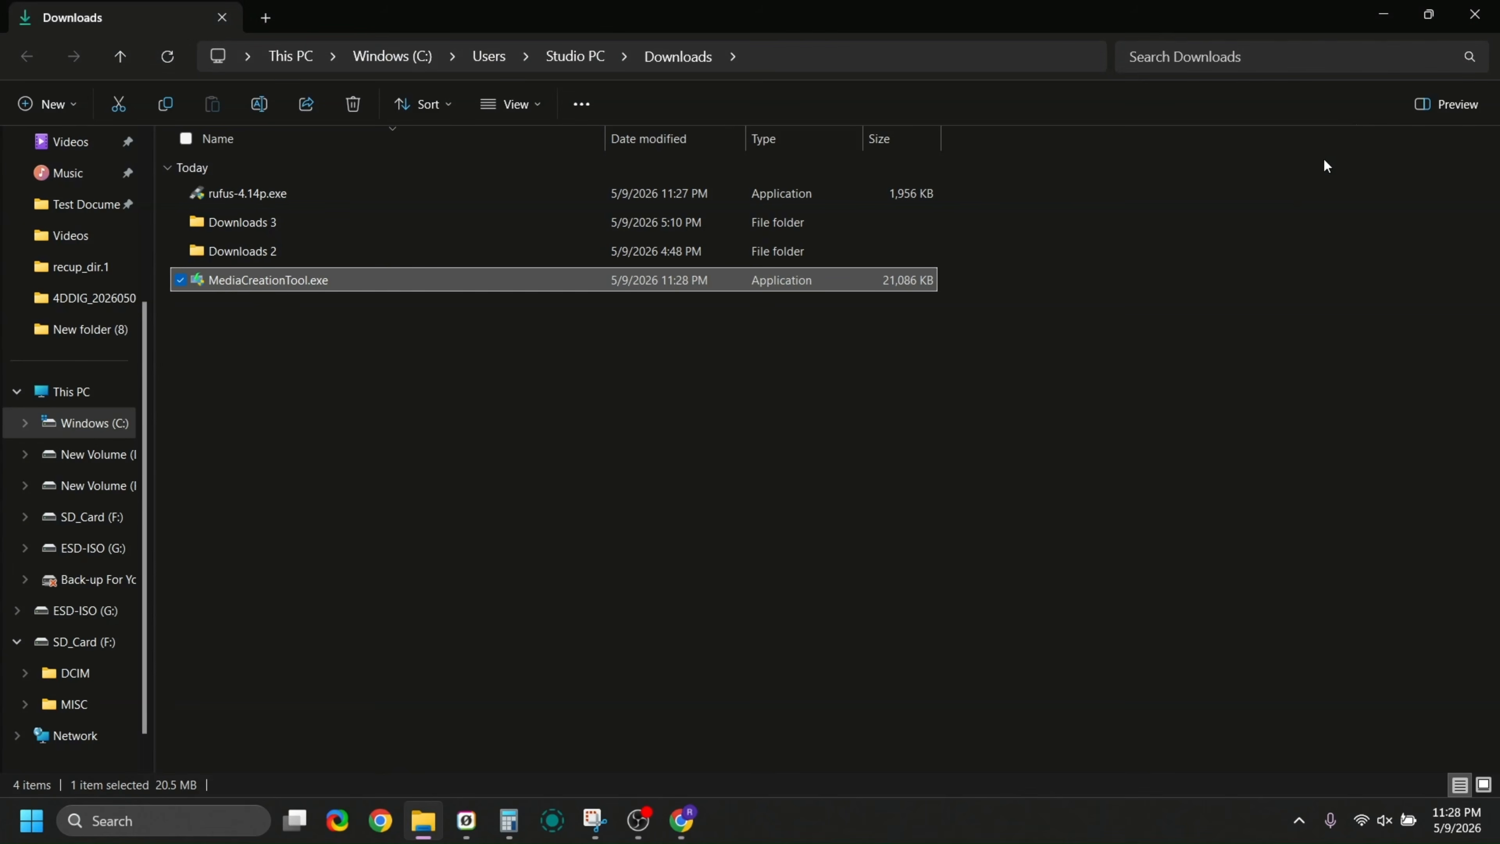
{"action": "double_click", "coordinate": [289, 280]}
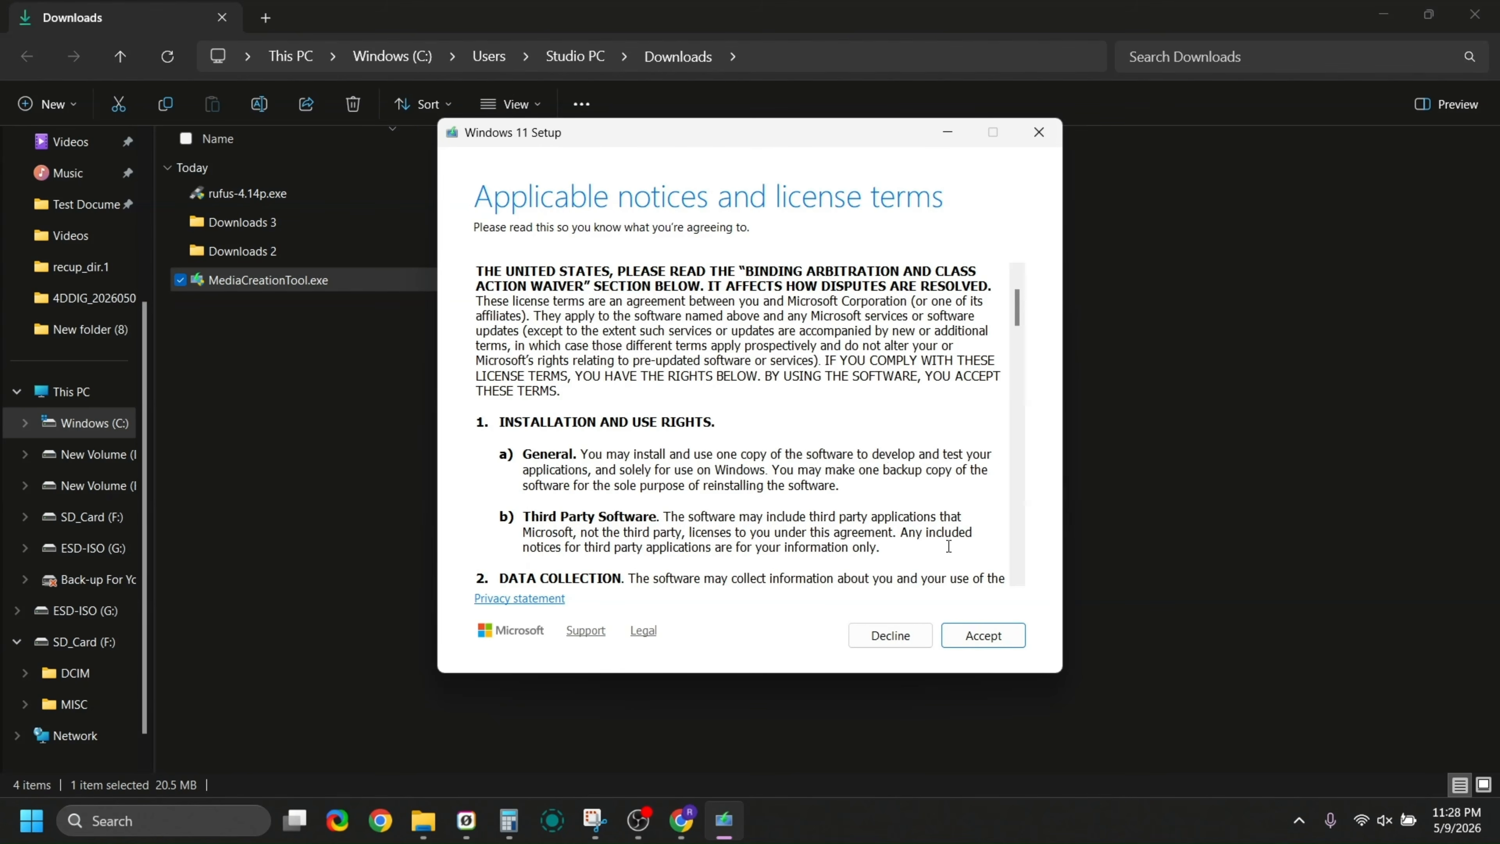
Accept the license terms and continue without the recommended options, using English (United States) and Windows 11.
{"action": "left_click", "coordinate": [993, 635]}
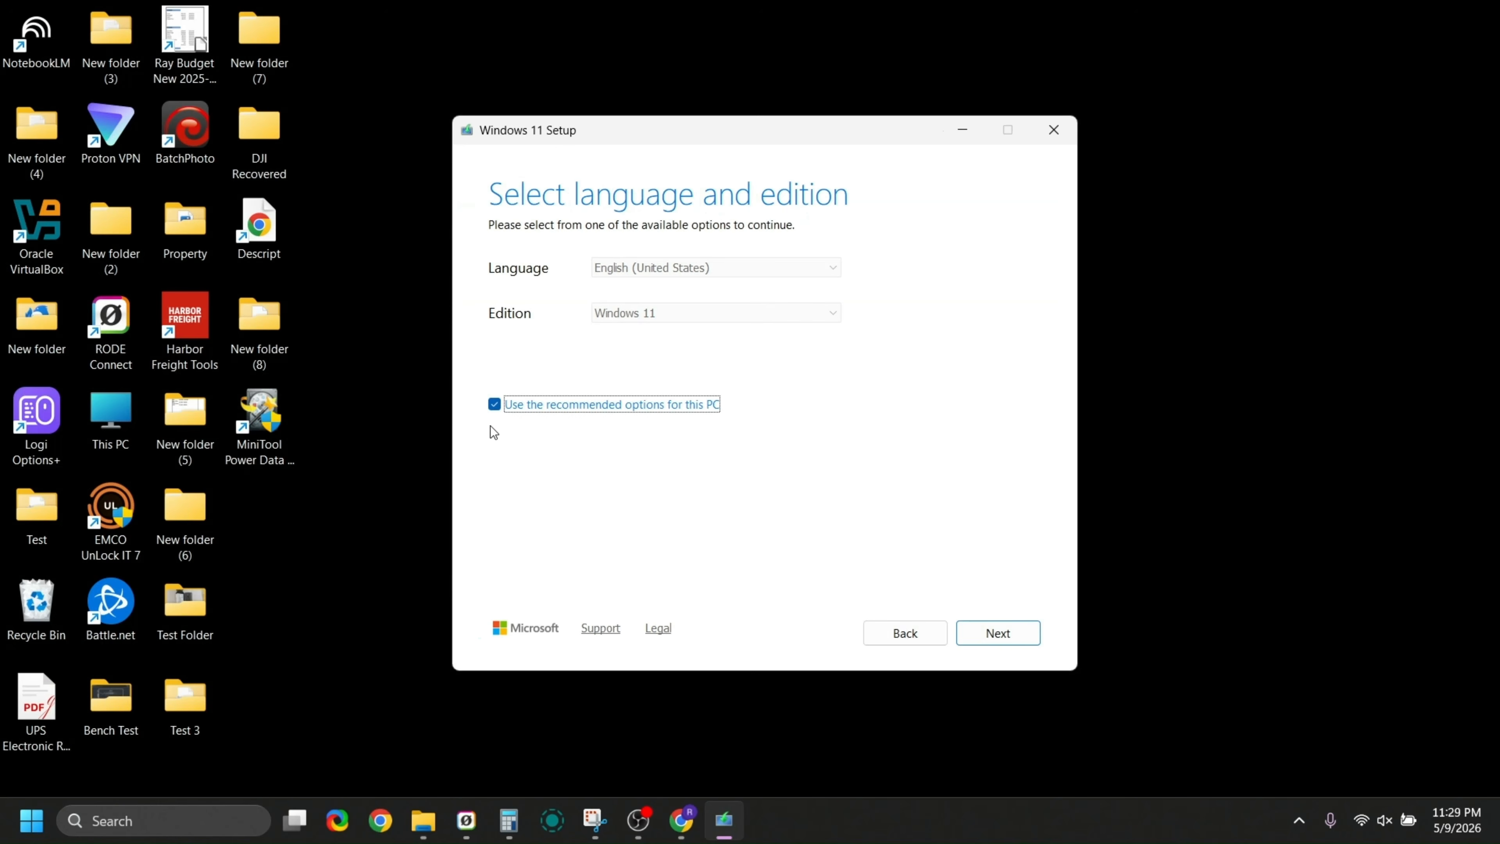
{"action": "left_click", "coordinate": [494, 406]}
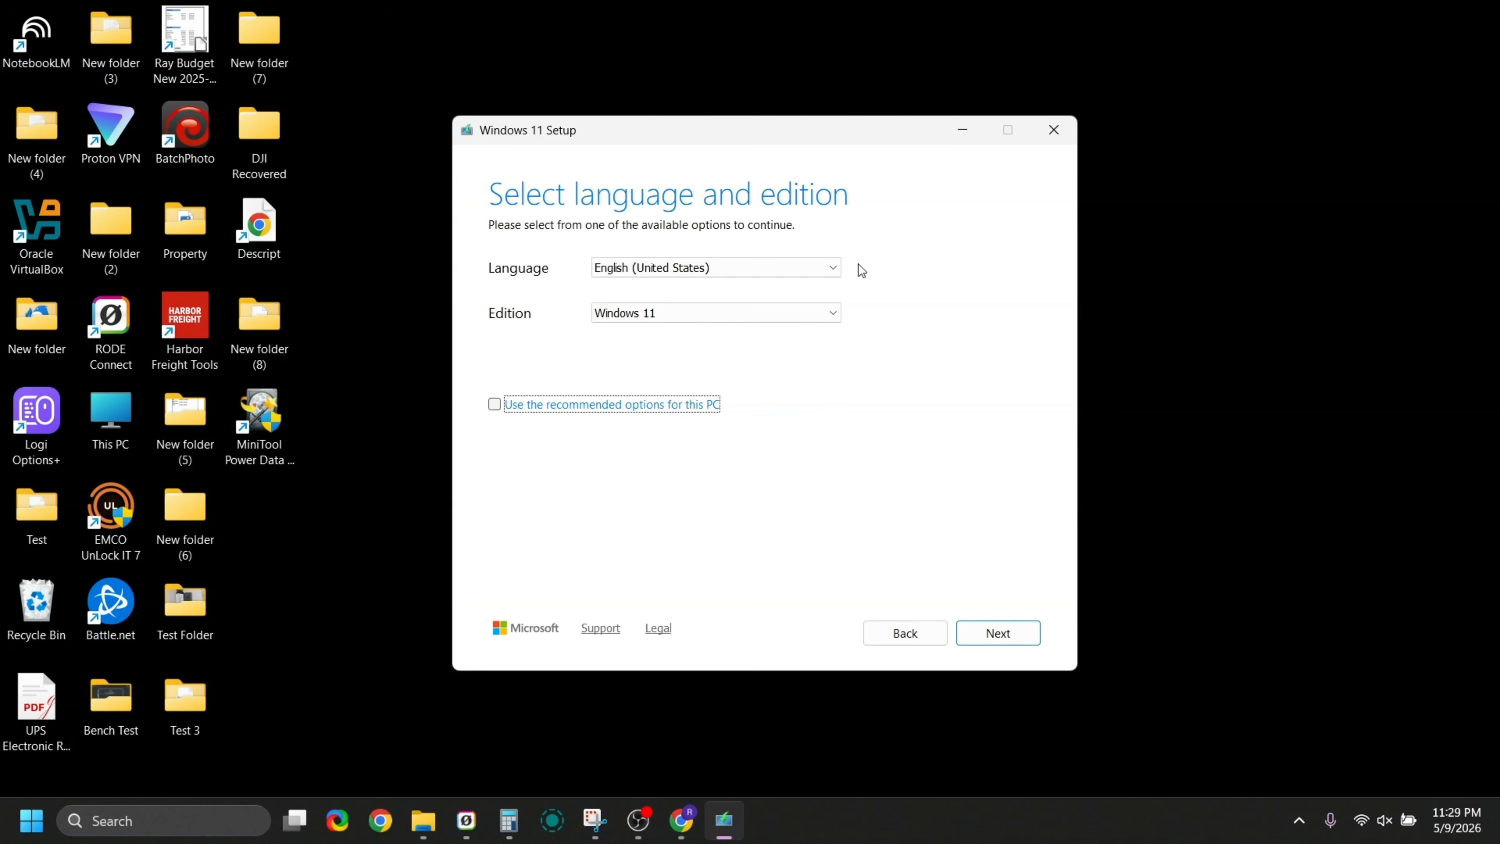
{"action": "left_click", "coordinate": [833, 270]}
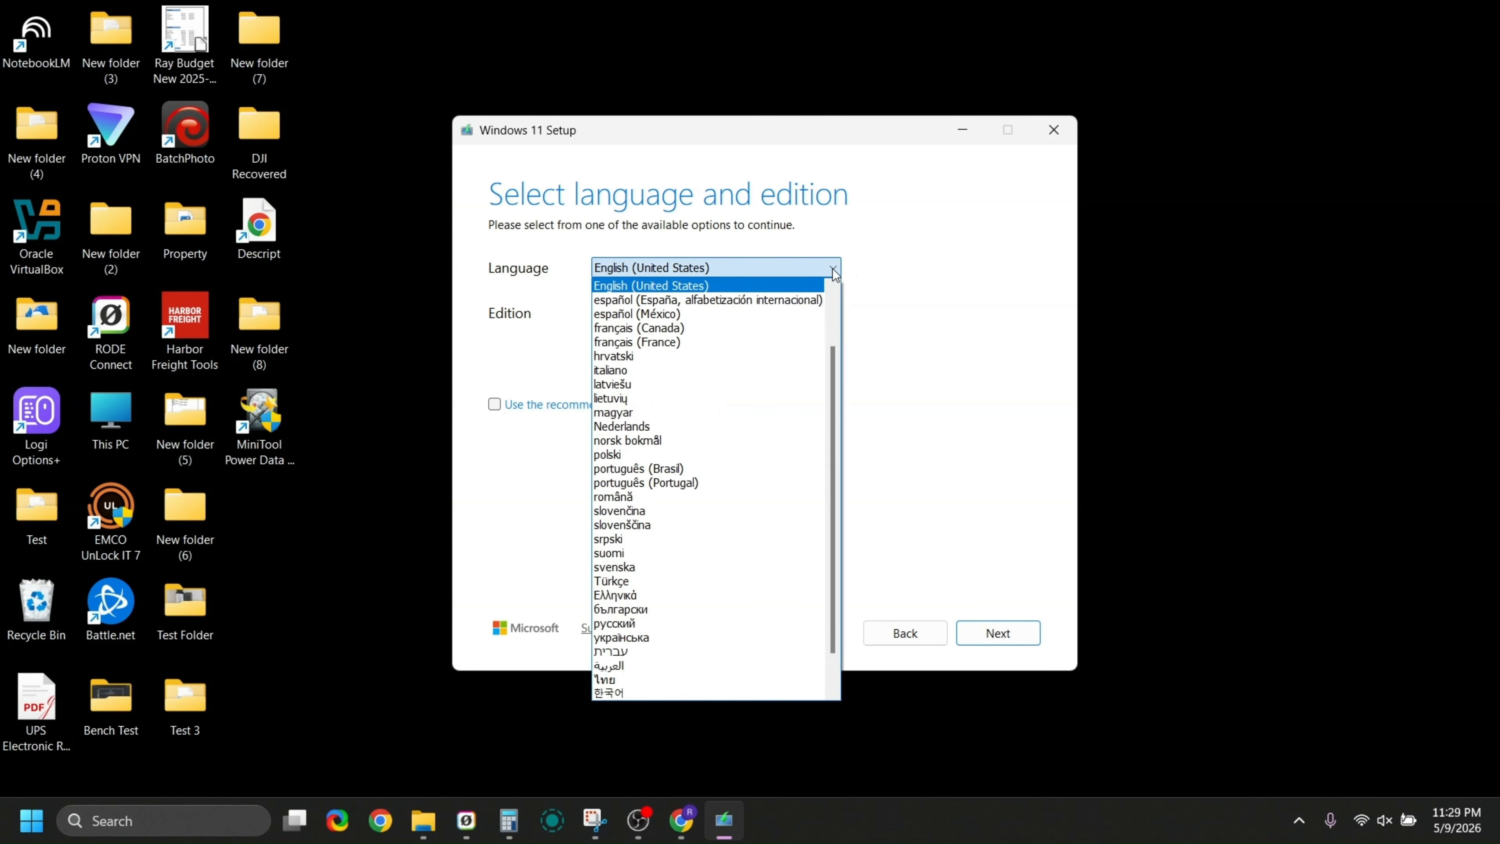
{"action": "scroll", "coordinate": [790, 301], "scroll_direction": "up", "scroll_amount": 1}
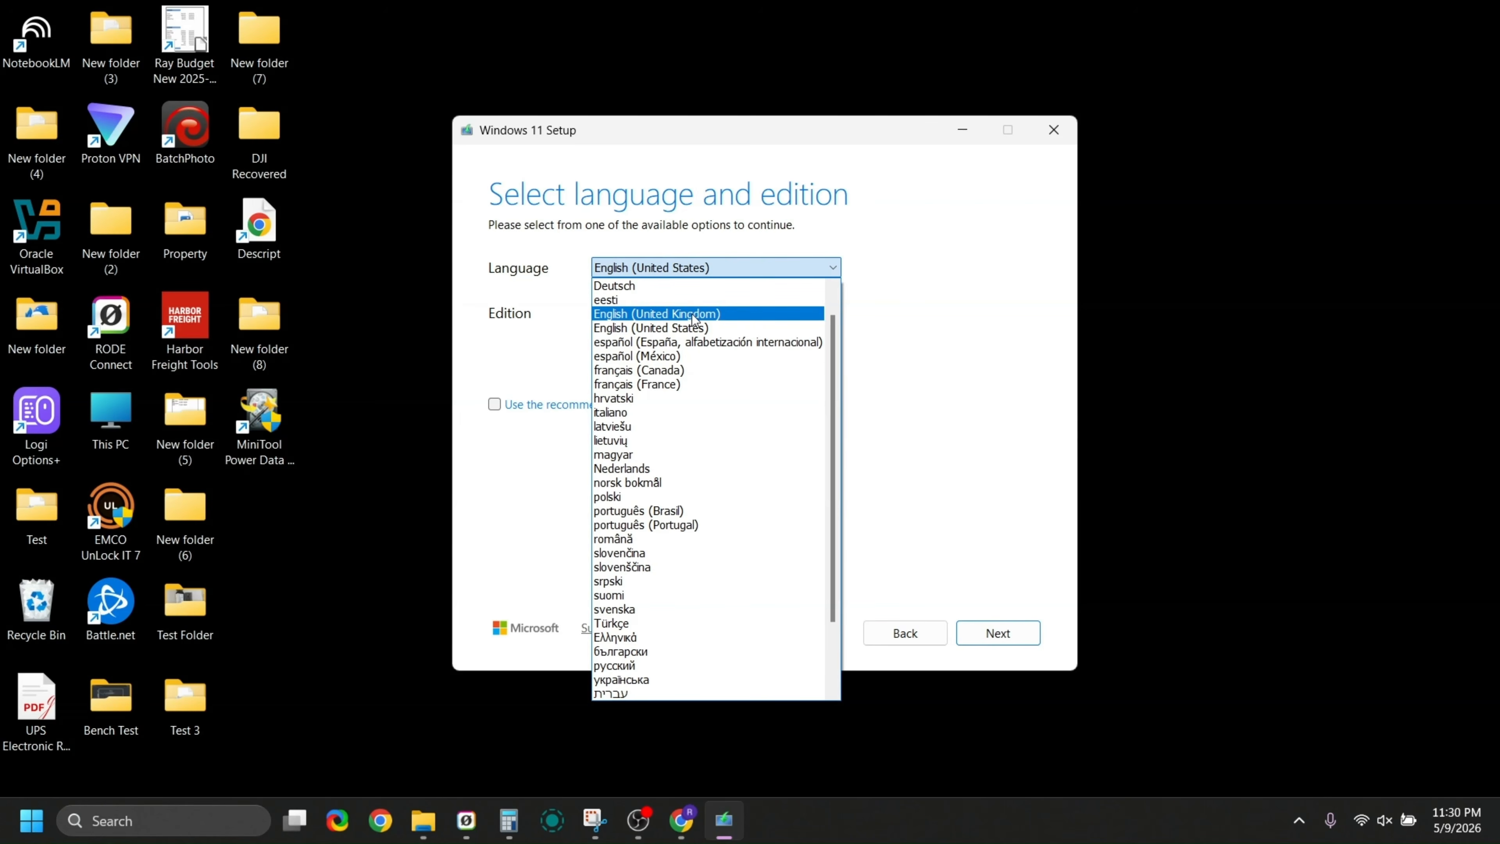
{"action": "left_click", "coordinate": [536, 372]}
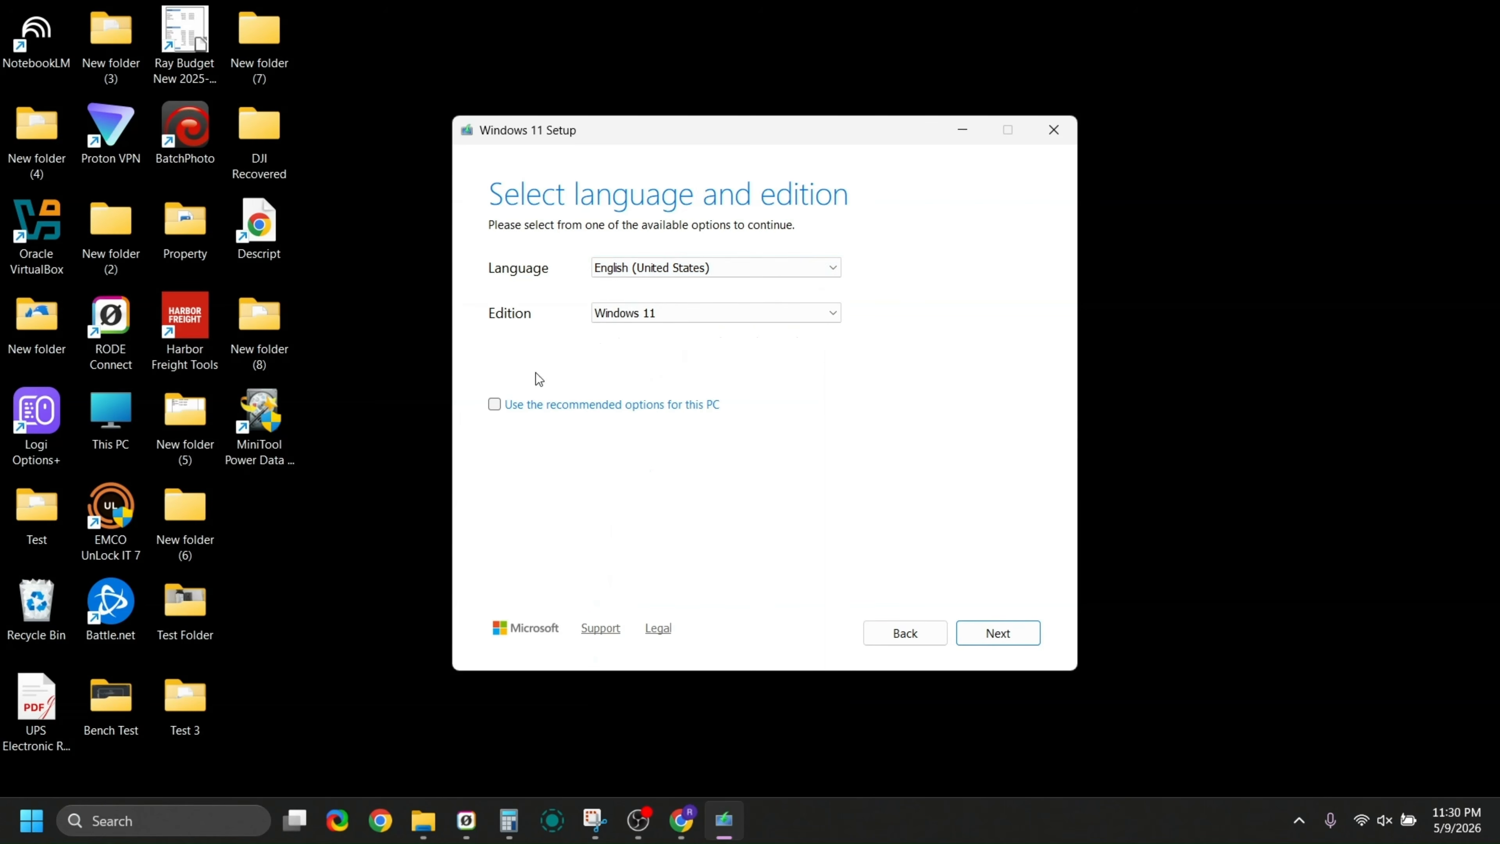
{"action": "left_click", "coordinate": [1015, 633]}
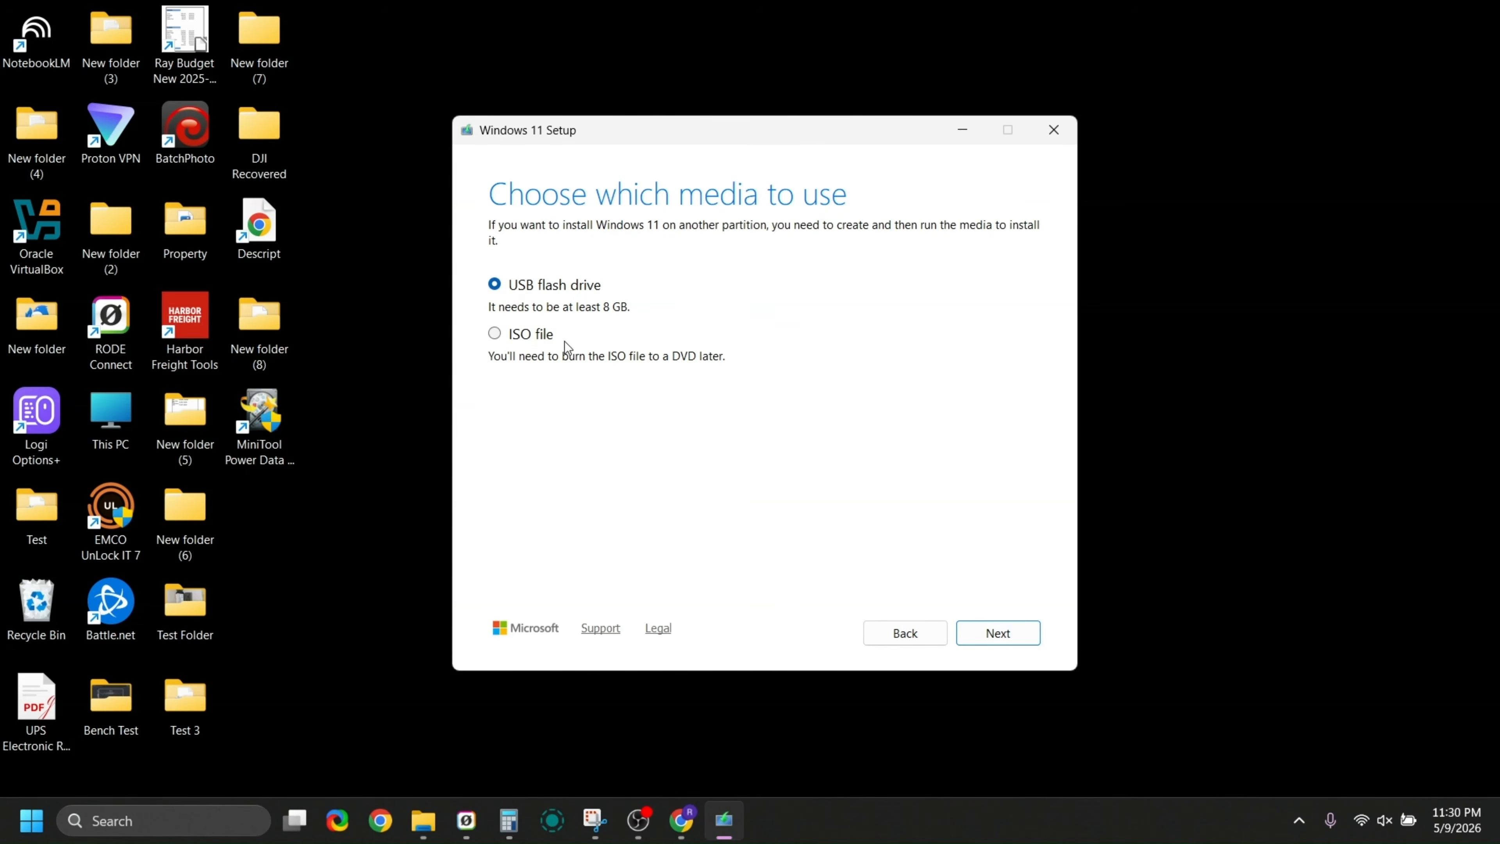
Create the Windows 11 media as an ISO file, Windows.iso in the Downloads folder, and finish the setup.
{"action": "left_click", "coordinate": [495, 334]}
{"action": "left_click", "coordinate": [997, 633]}
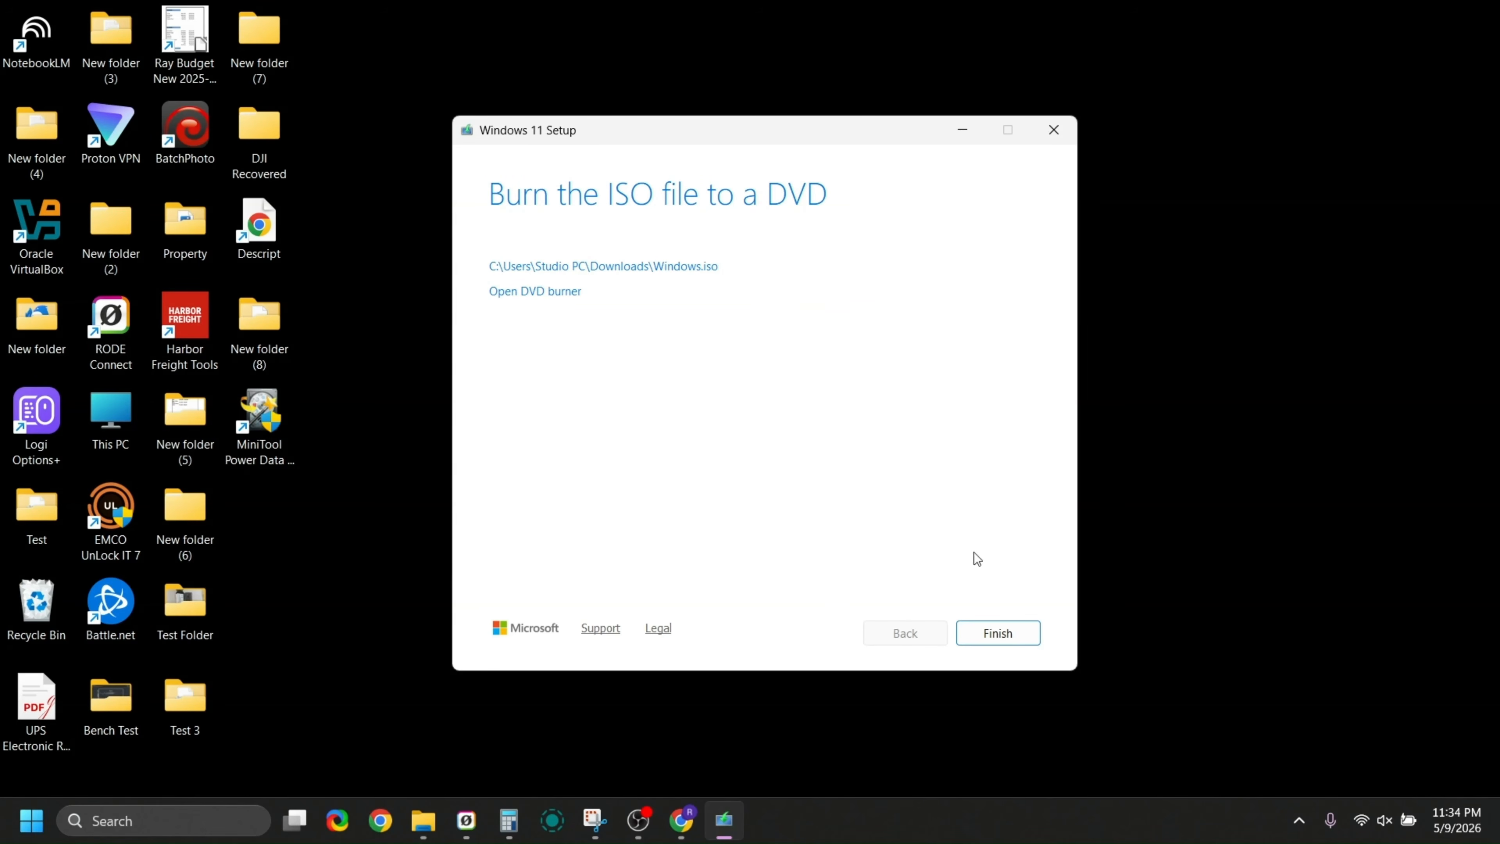
{"action": "left_click", "coordinate": [1004, 642]}
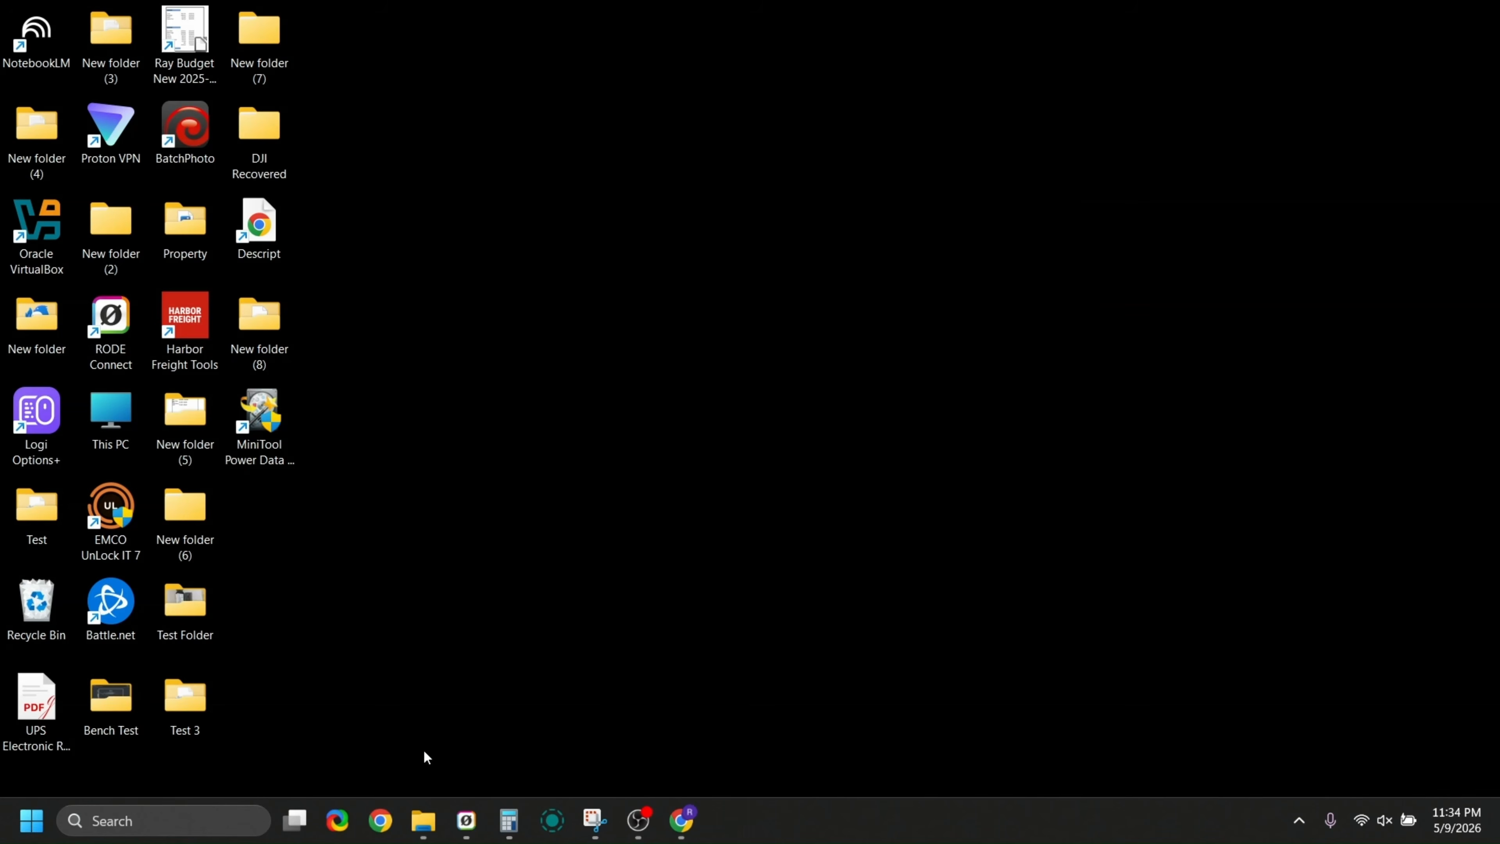
Delete MediaCreationTool.exe from the Downloads folder.
{"action": "left_click", "coordinate": [422, 821]}
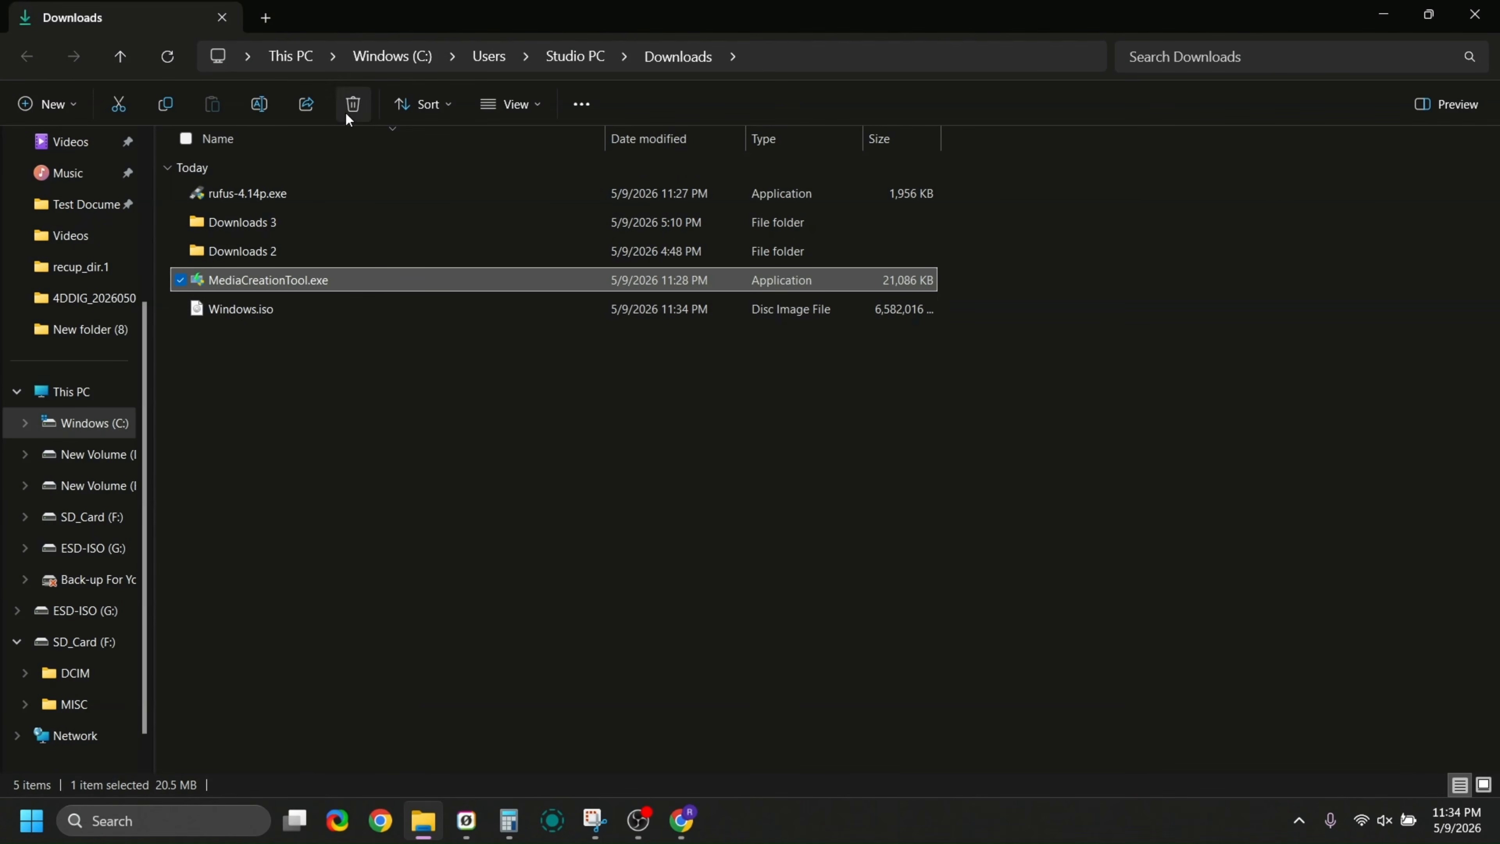
{"action": "left_click", "coordinate": [353, 104]}
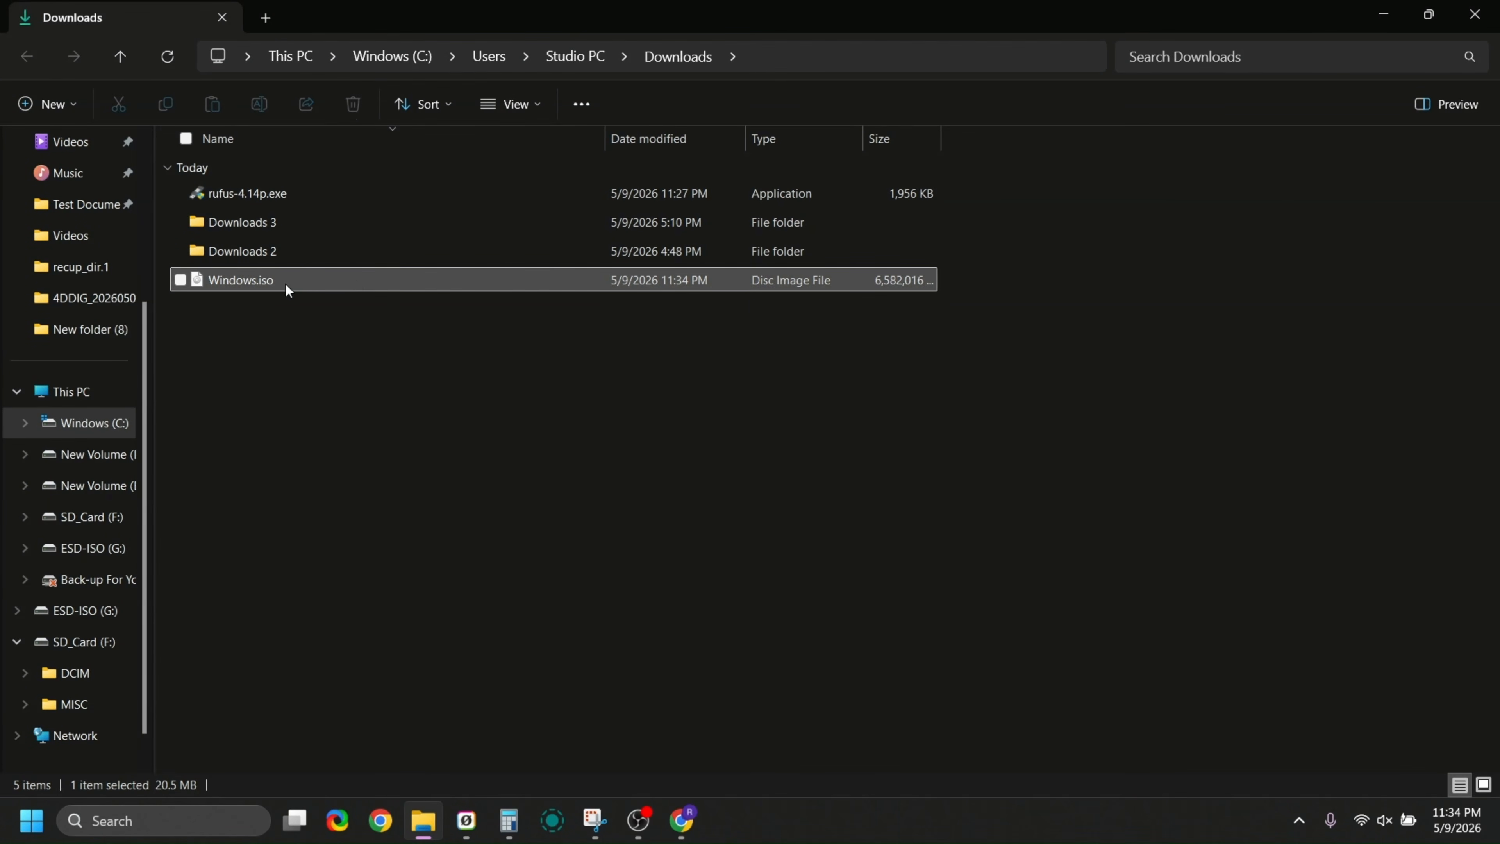
Launch rufus-4.14p.exe from the Downloads folder and allow it to check for updates online.
{"action": "left_click", "coordinate": [295, 197]}
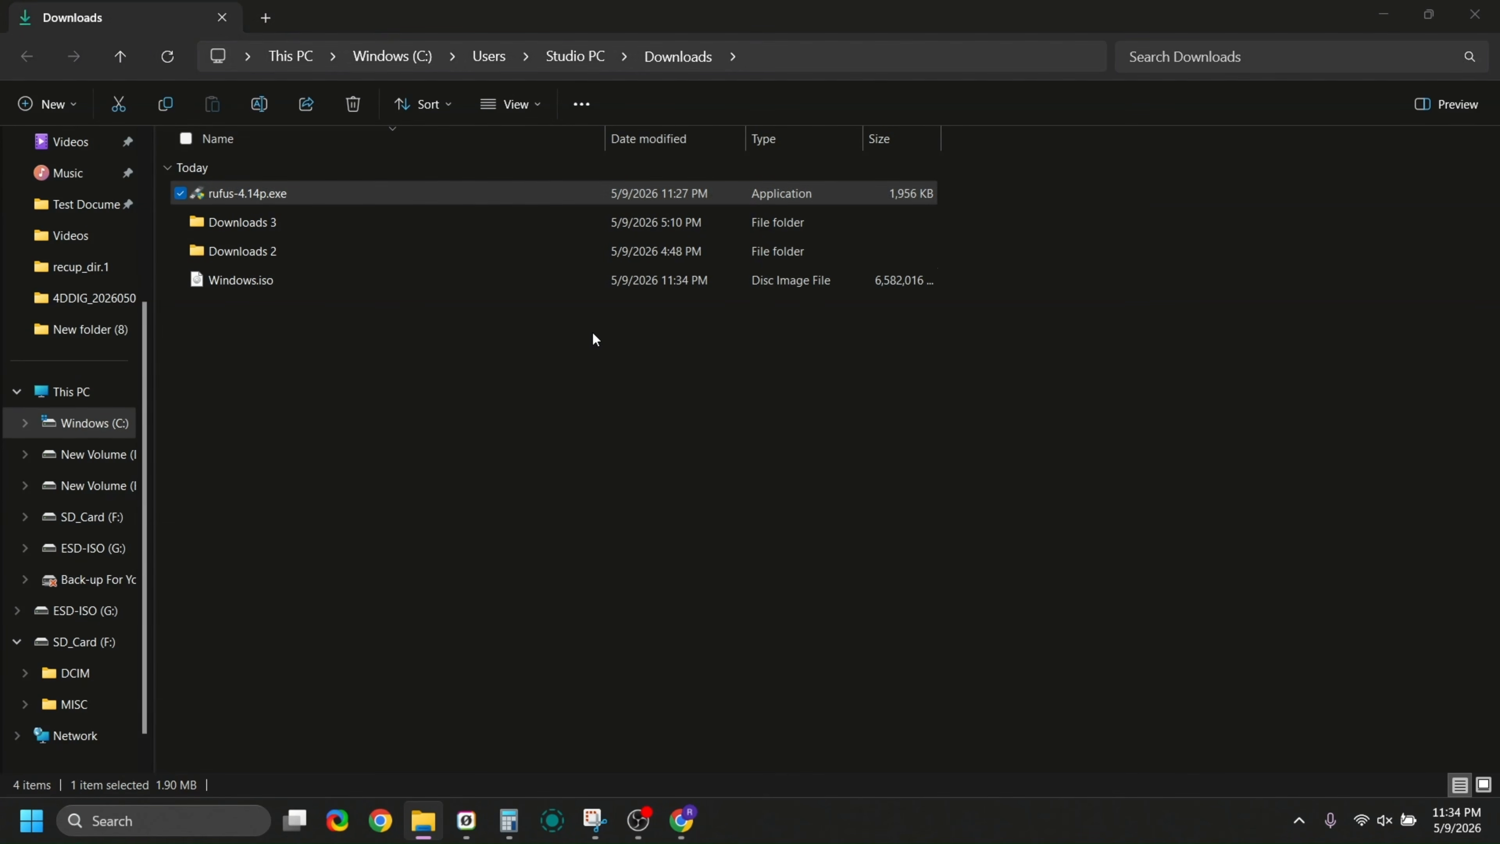
{"action": "left_click", "coordinate": [652, 580]}
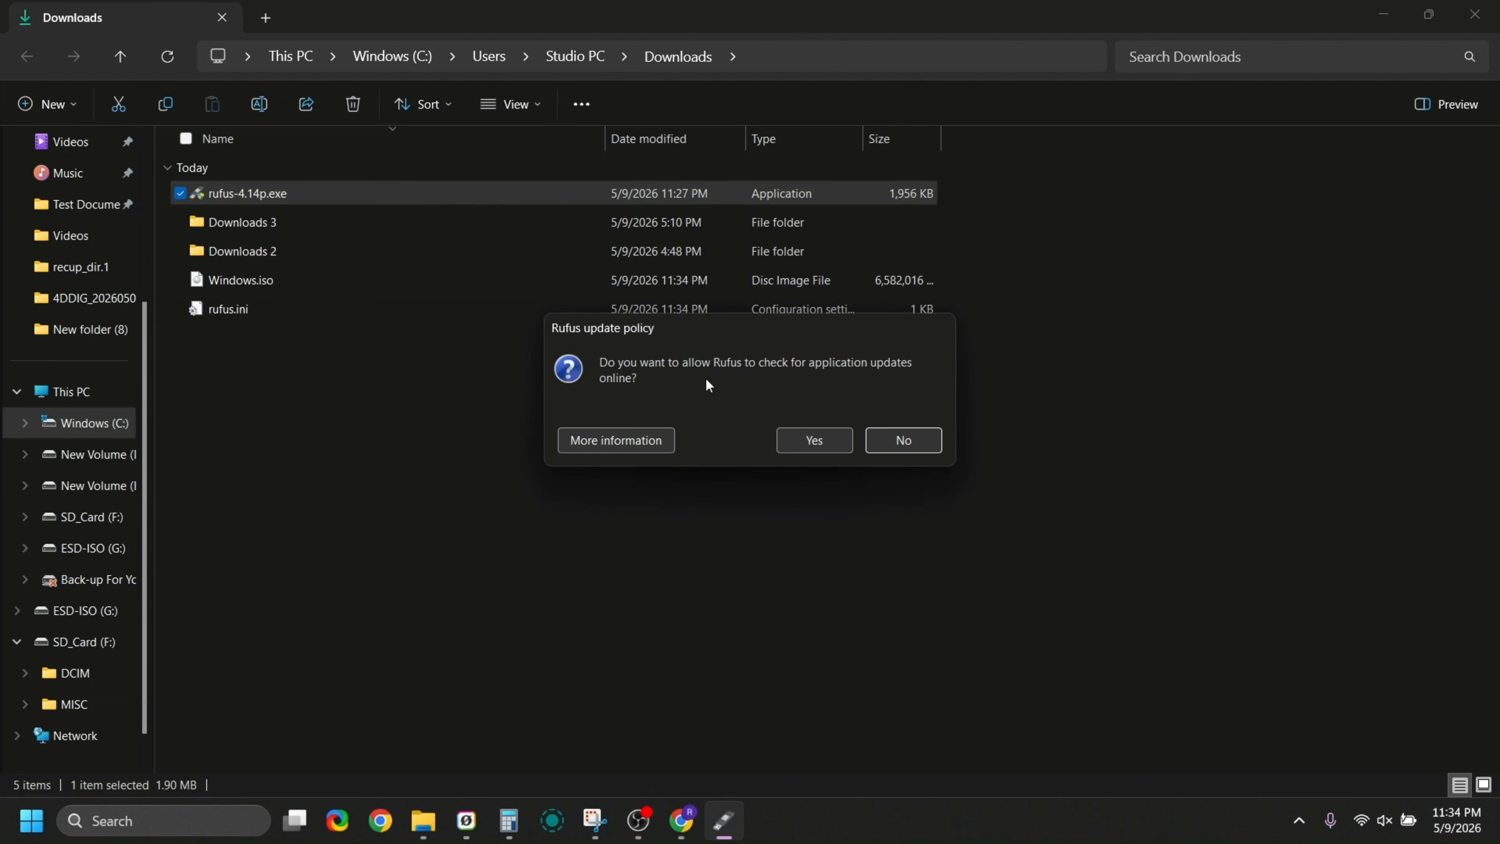
{"action": "left_click", "coordinate": [808, 448]}
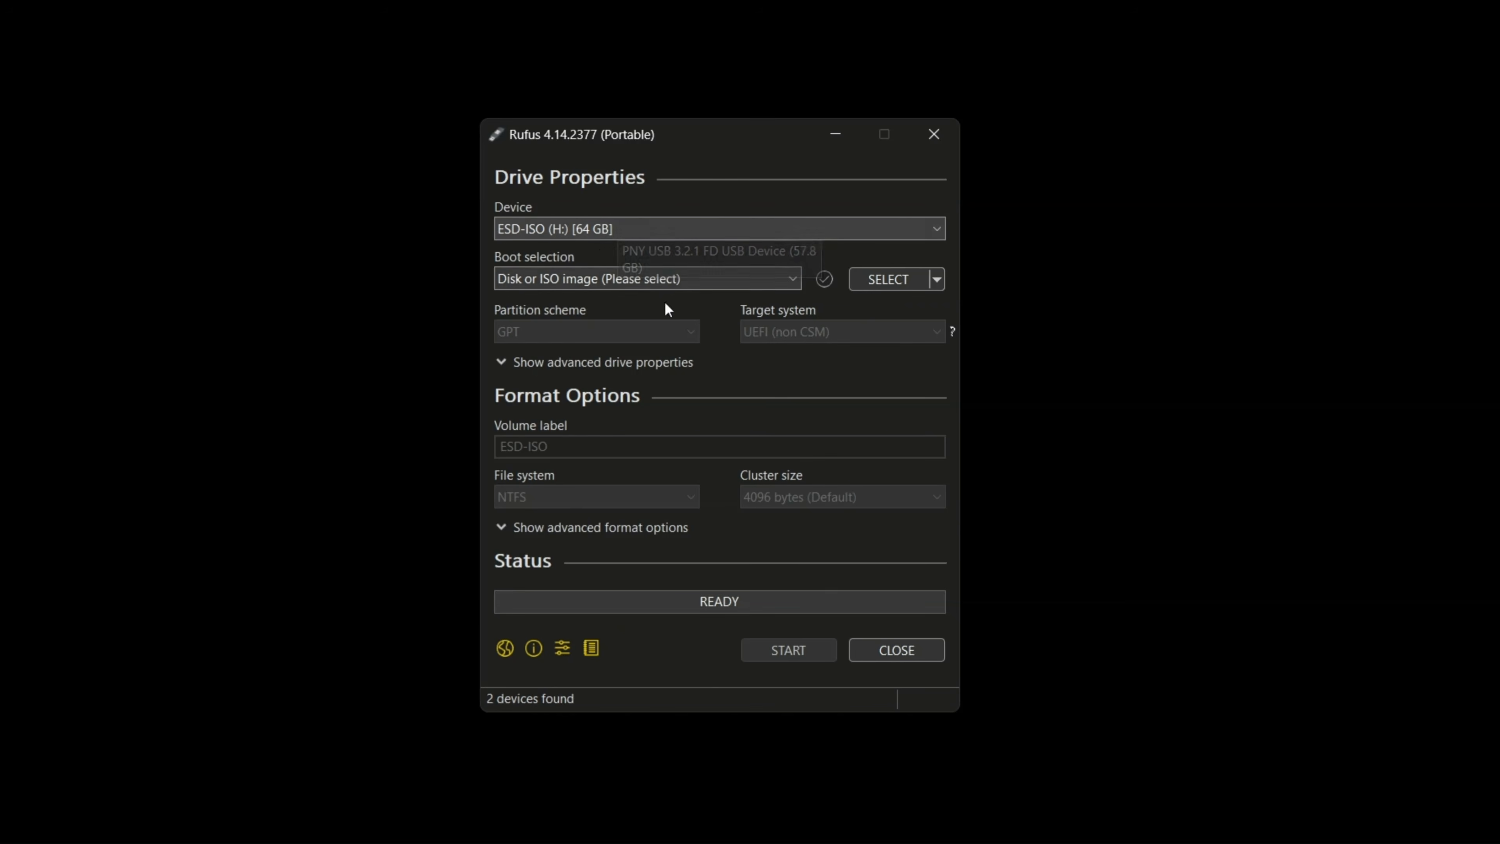
Load Windows.iso as the boot image for the 64 GB ESD-ISO (H:) drive and start creating the media.
{"action": "left_click", "coordinate": [891, 282]}
{"action": "double_click", "coordinate": [732, 347]}
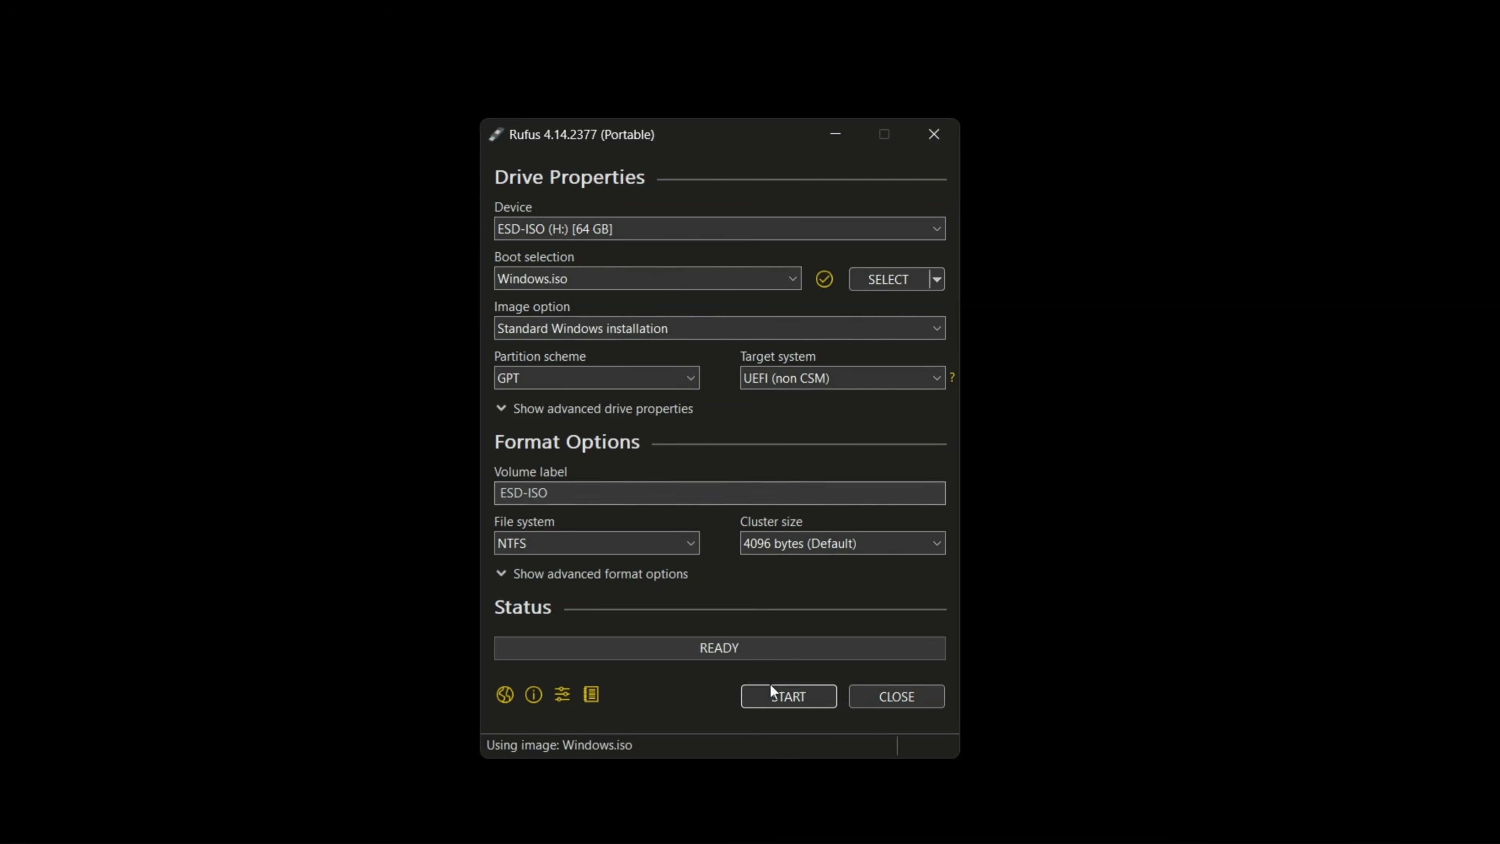
{"action": "left_click", "coordinate": [785, 705]}
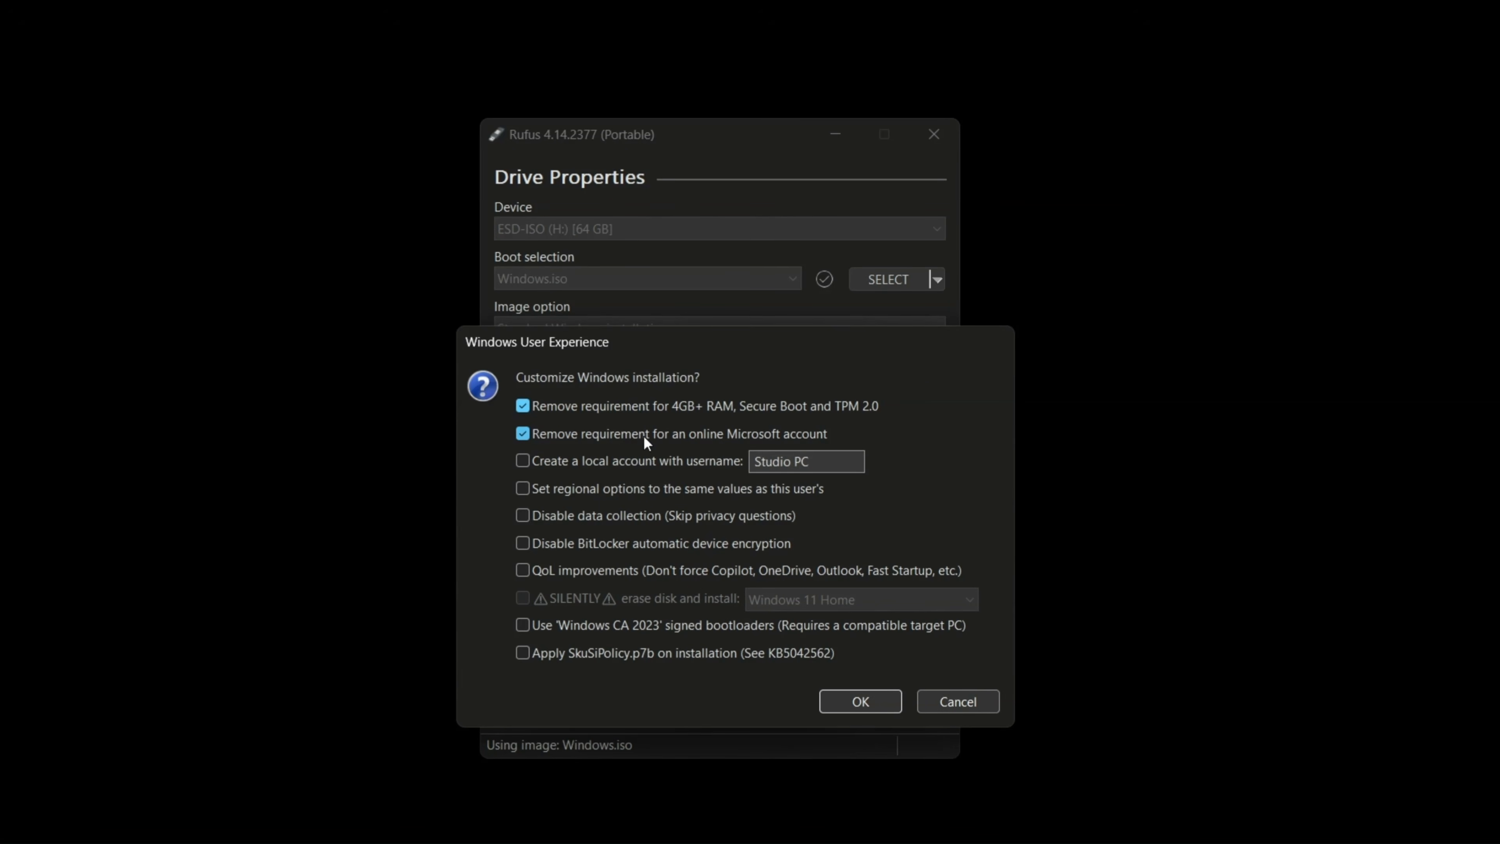
Enable local account creation, matching regional options, disabled data collection, disabled BitLocker encryption and QoL improvements for the Windows installation.
{"action": "mouse_move", "coordinate": [646, 437]}
{"action": "left_click", "coordinate": [525, 522]}
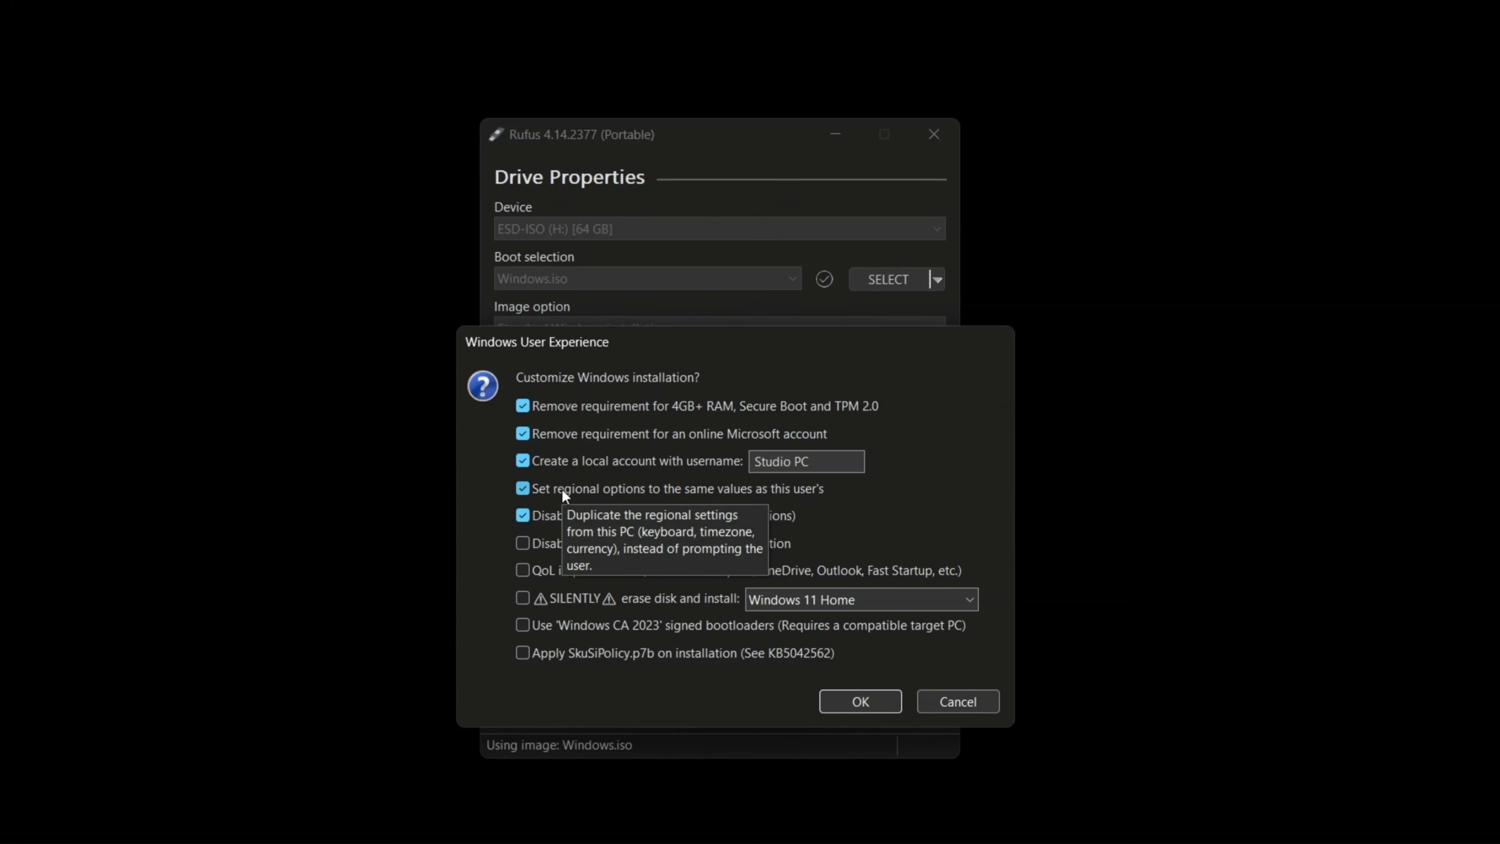
{"action": "left_click", "coordinate": [523, 544]}
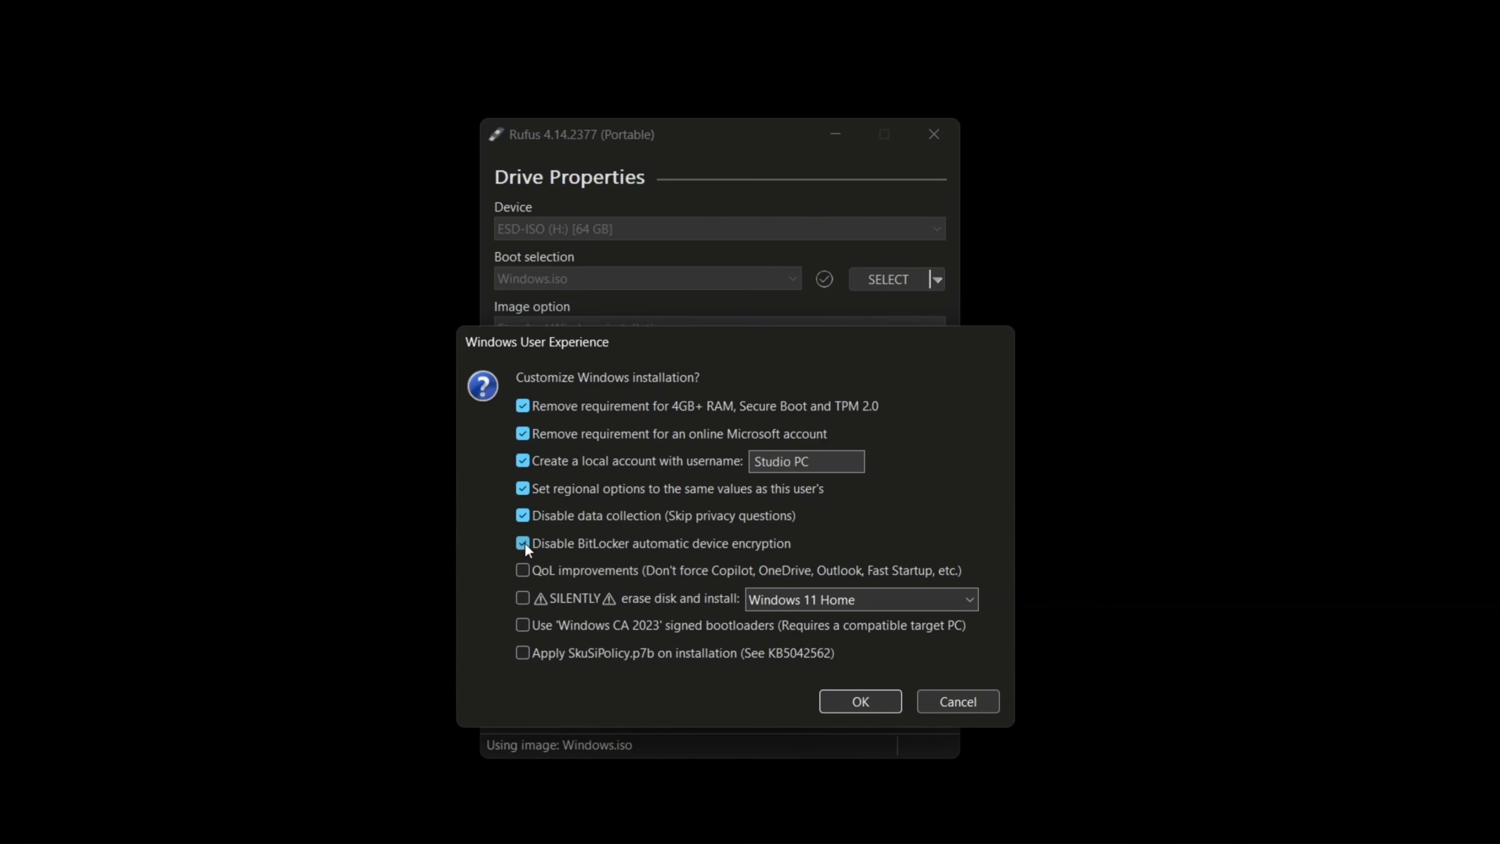
{"action": "left_click", "coordinate": [523, 573]}
Check the silent erase-and-install option's tooltip and set its edition to Windows 11 Pro.
{"action": "mouse_move", "coordinate": [608, 601]}
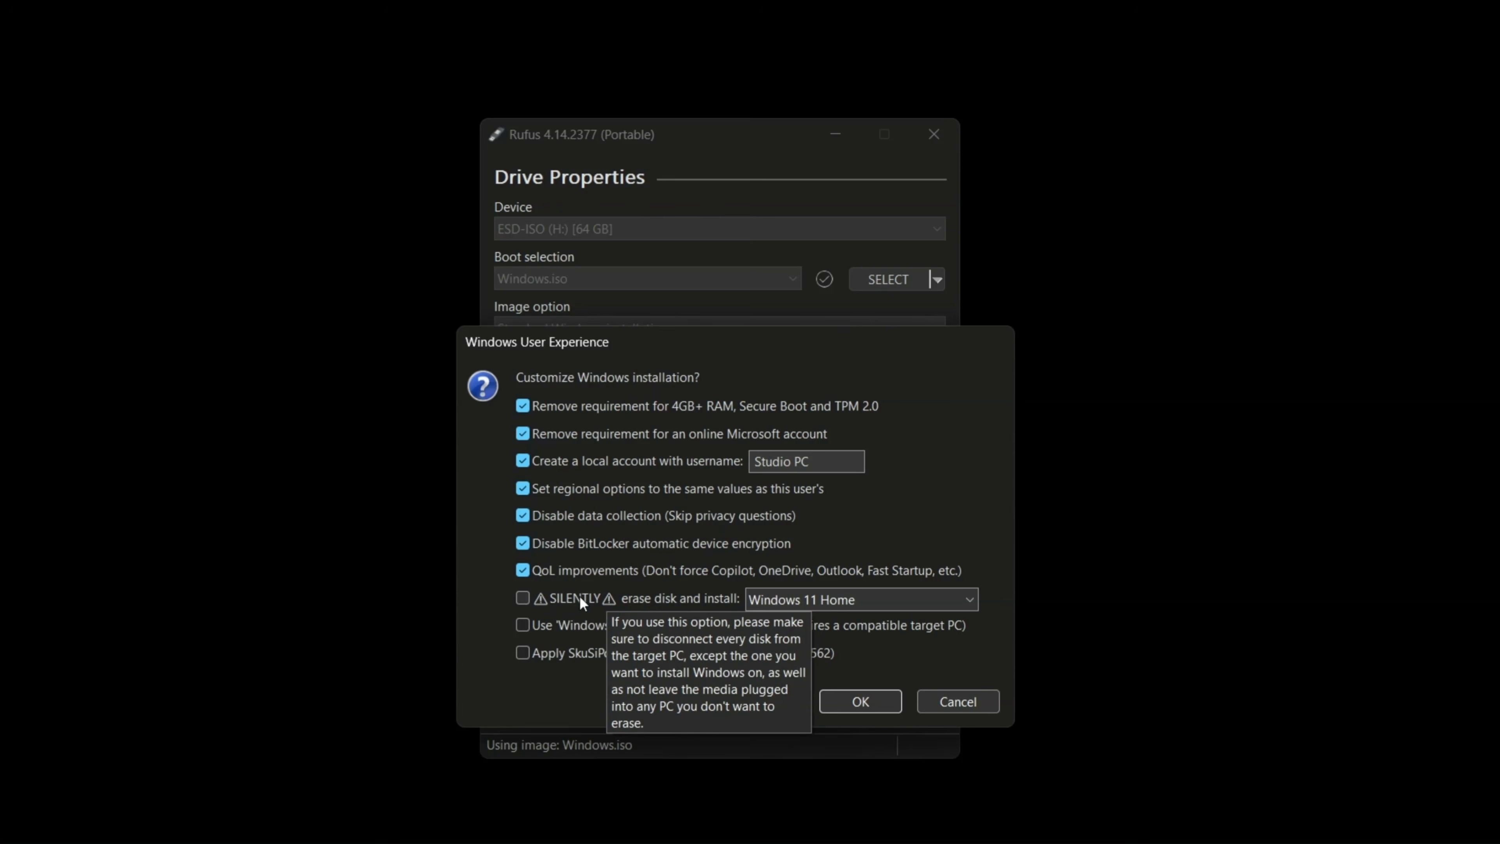
{"action": "left_click", "coordinate": [855, 598]}
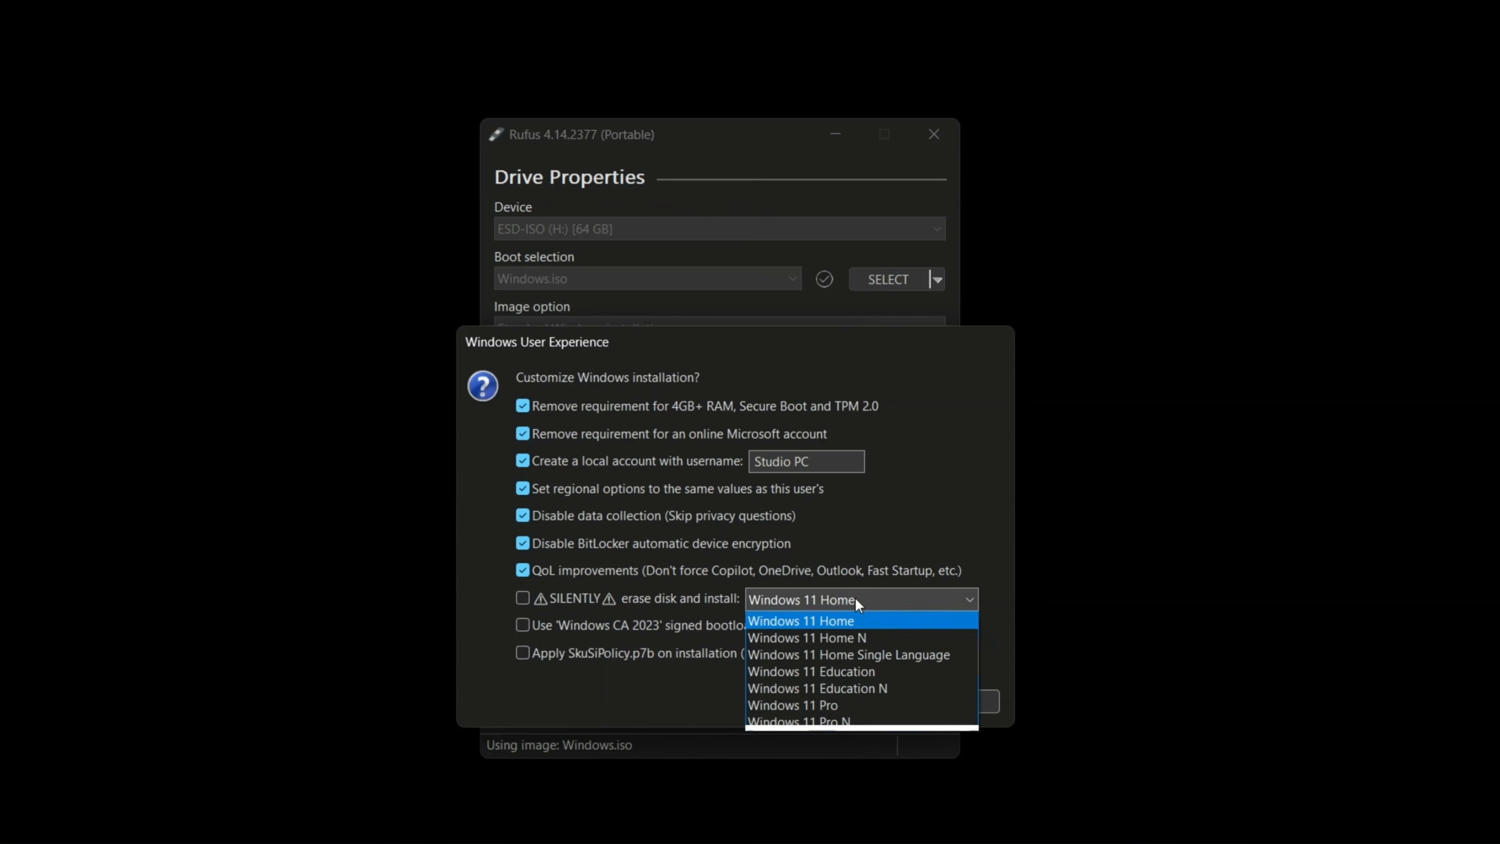
{"action": "left_click", "coordinate": [850, 704]}
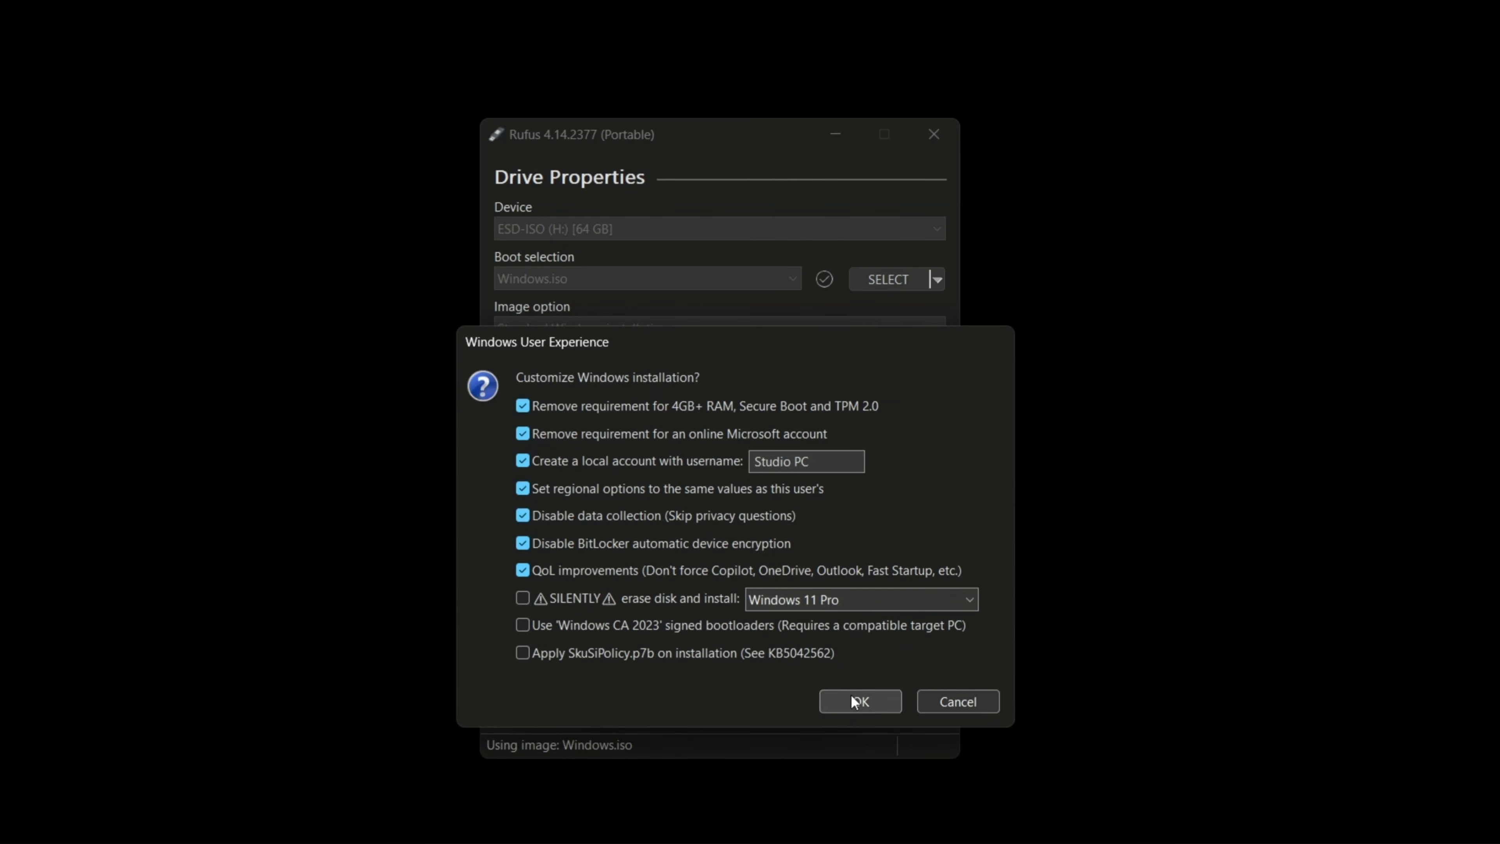